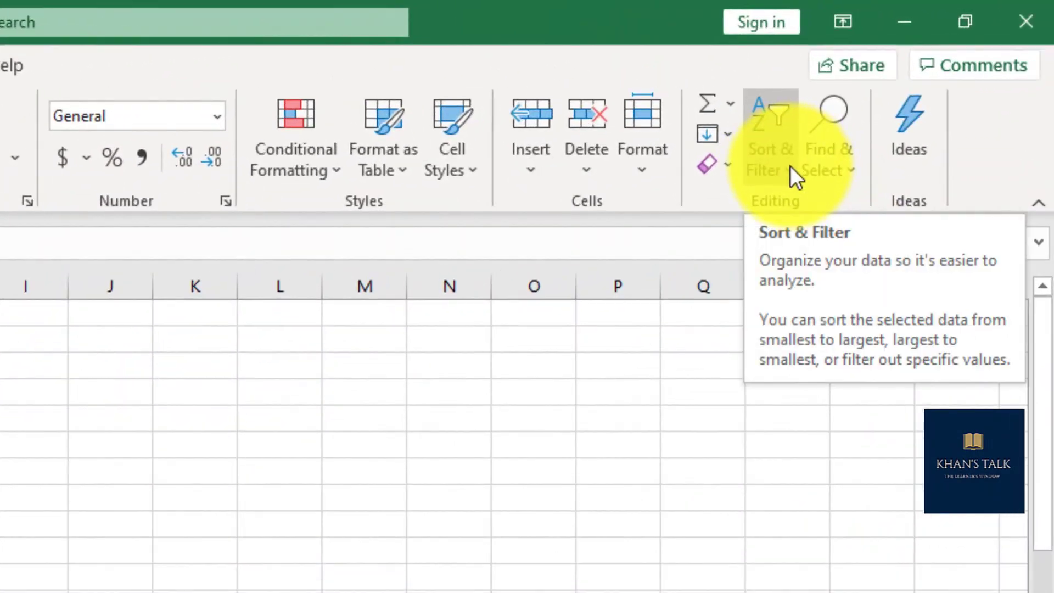
{"action": "left_click", "coordinate": [789, 166]}
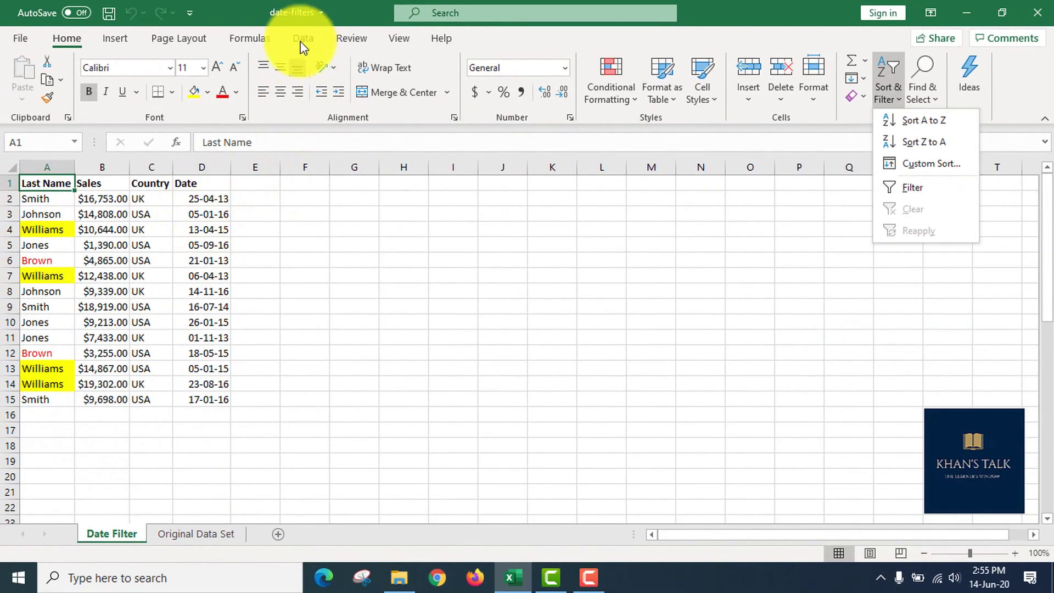
{"action": "left_click", "coordinate": [302, 38]}
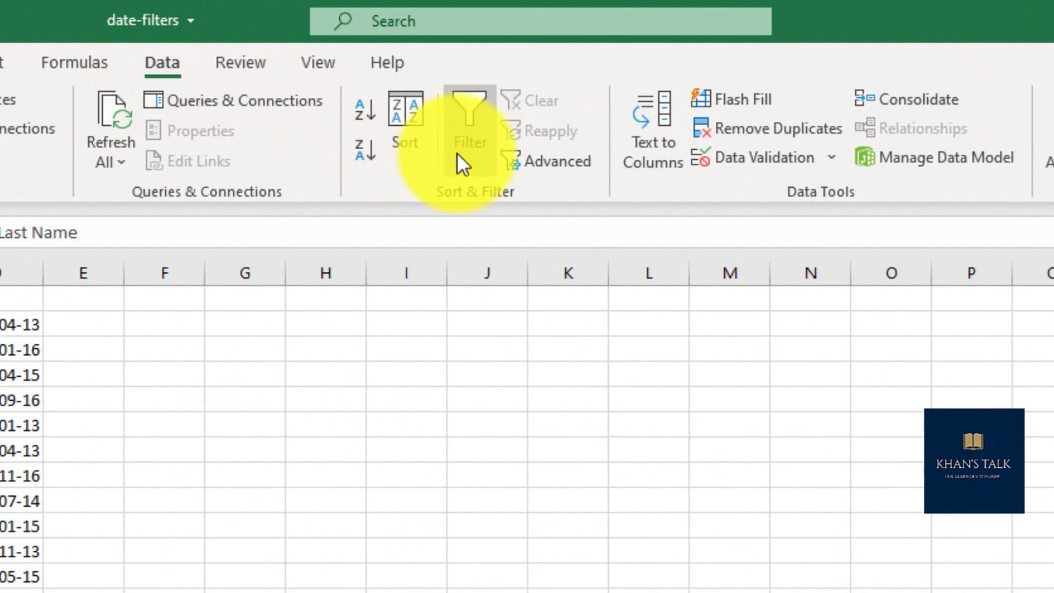
{"action": "left_click", "coordinate": [469, 107]}
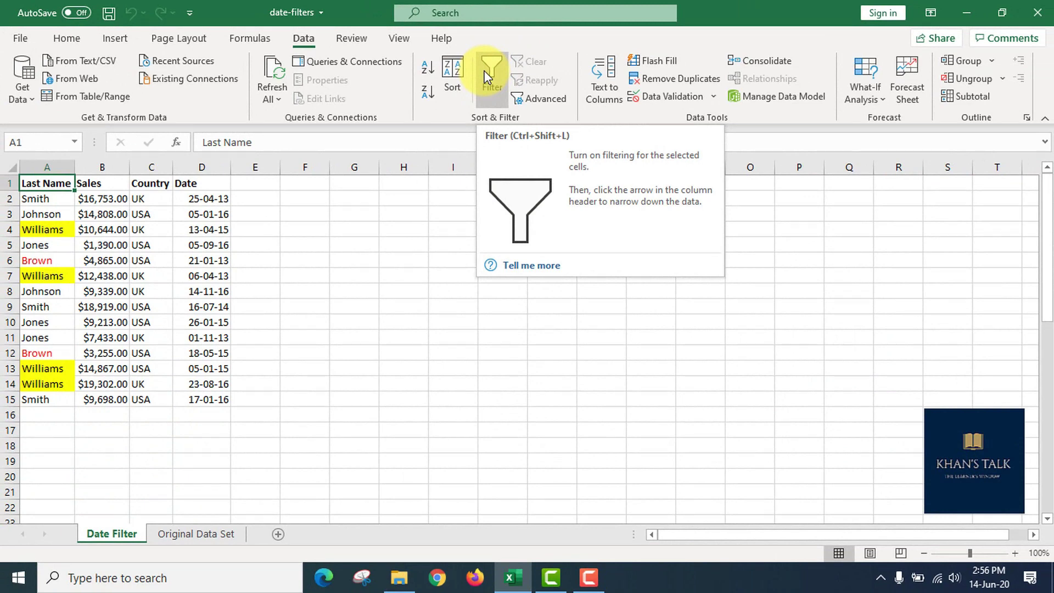
- Examine the data range A1:D15 and its Last Name, Sales, Country and Date columns
{"action": "left_click", "coordinate": [181, 245]}
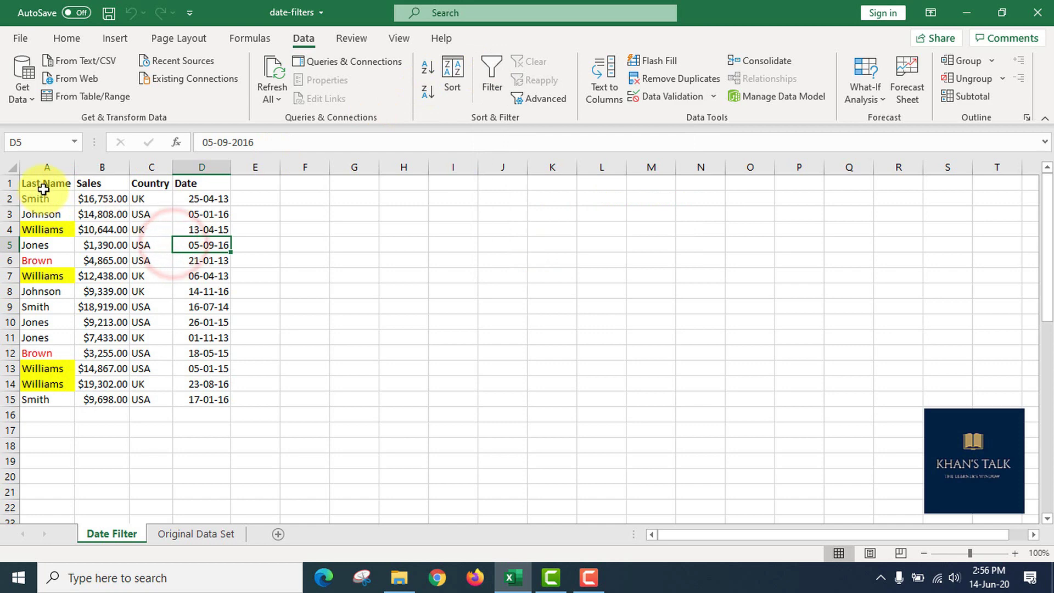
{"action": "left_click_drag", "start_coordinate": [44, 187], "coordinate": [228, 400]}
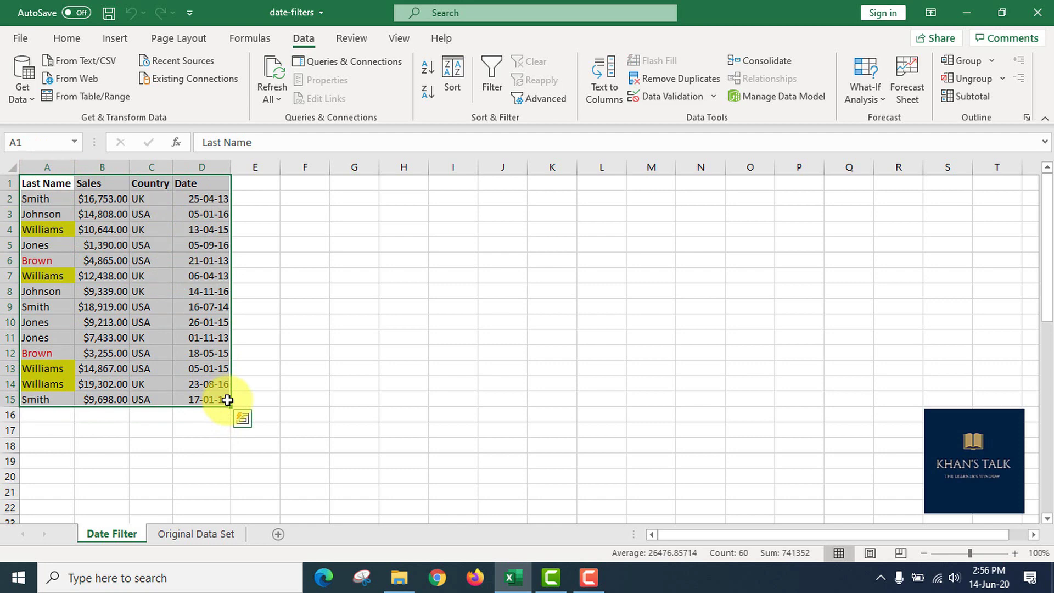
{"action": "left_click", "coordinate": [149, 261]}
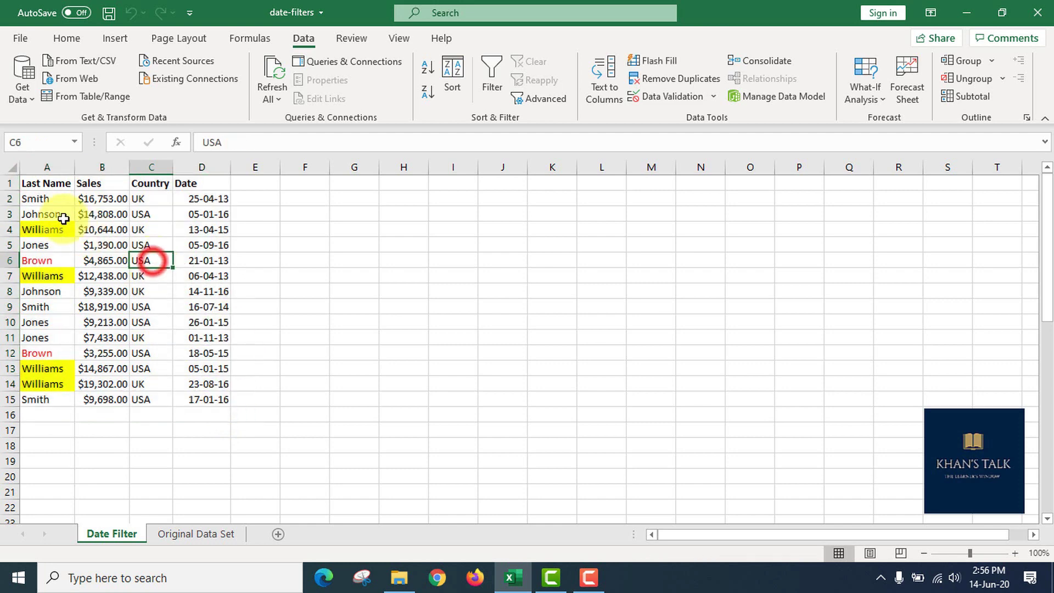
{"action": "left_click", "coordinate": [53, 184]}
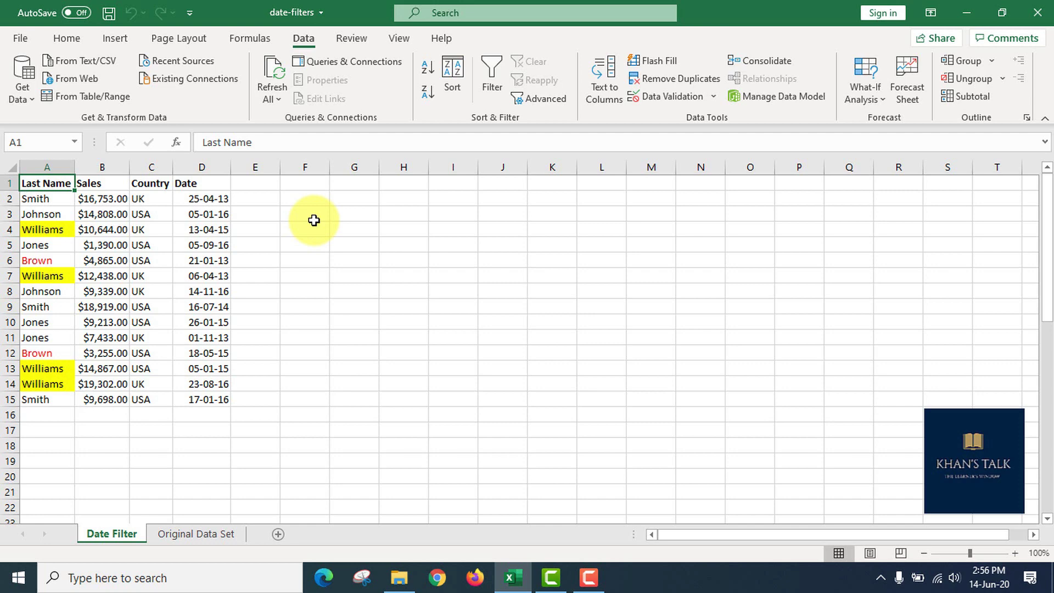
{"action": "left_click_drag", "start_coordinate": [41, 185], "coordinate": [203, 402]}
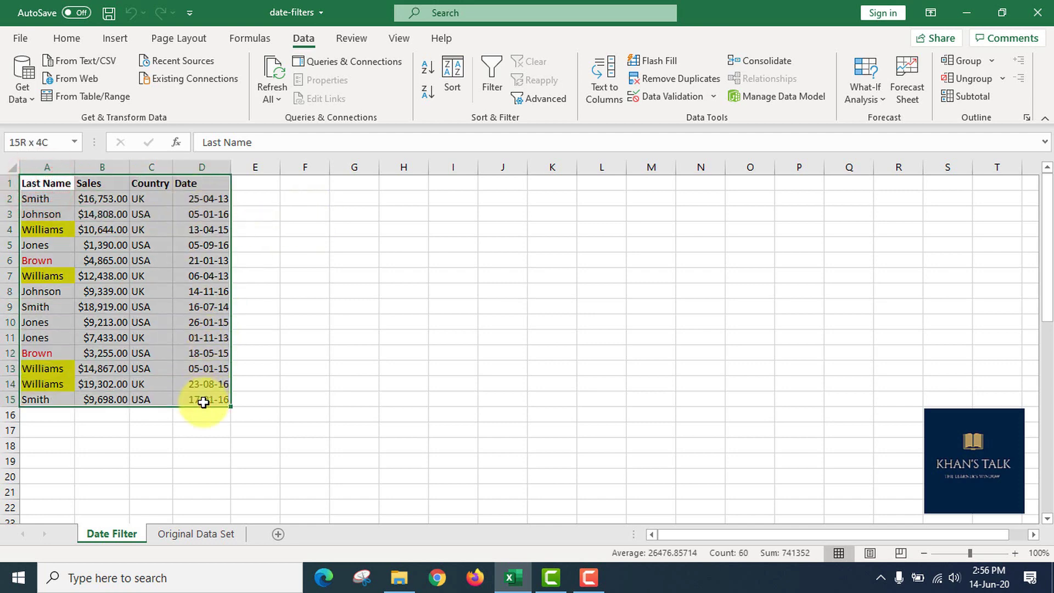
{"action": "left_click", "coordinate": [106, 261]}
{"action": "left_click_drag", "start_coordinate": [50, 183], "coordinate": [210, 398]}
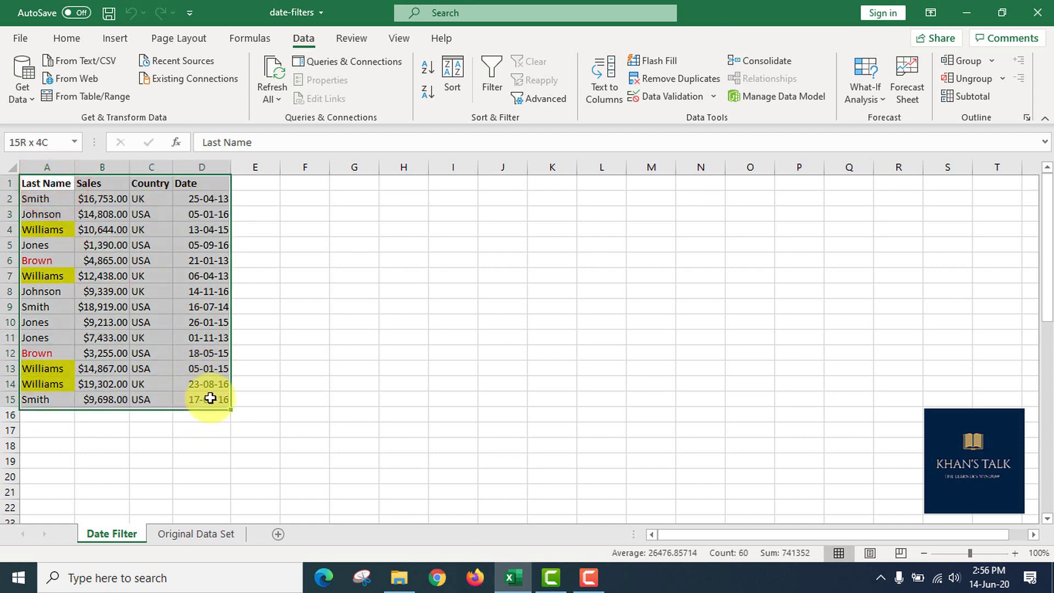
{"action": "left_click", "coordinate": [49, 185]}
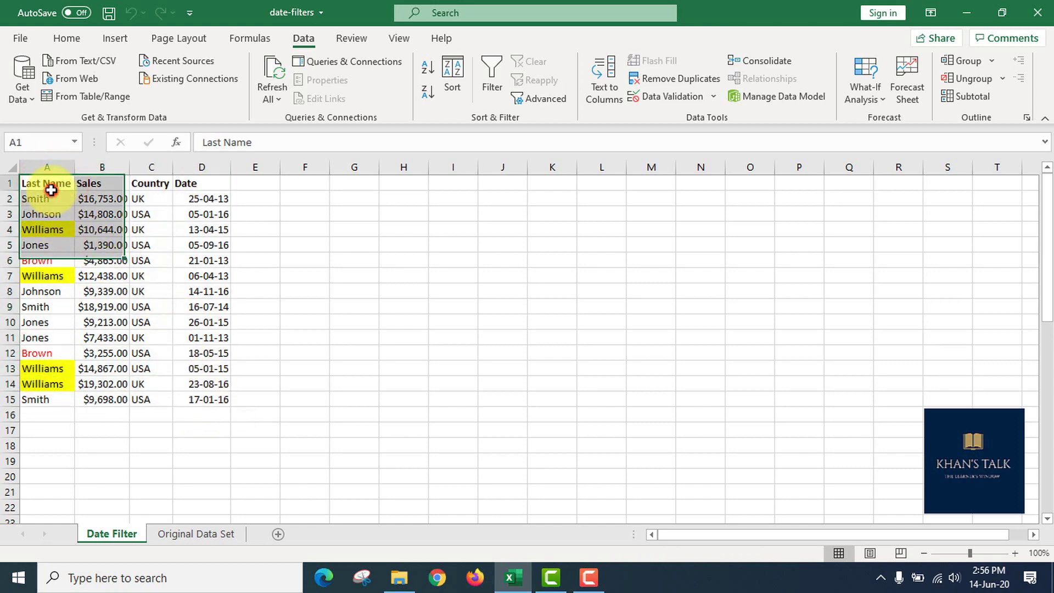
{"action": "left_click", "coordinate": [108, 185]}
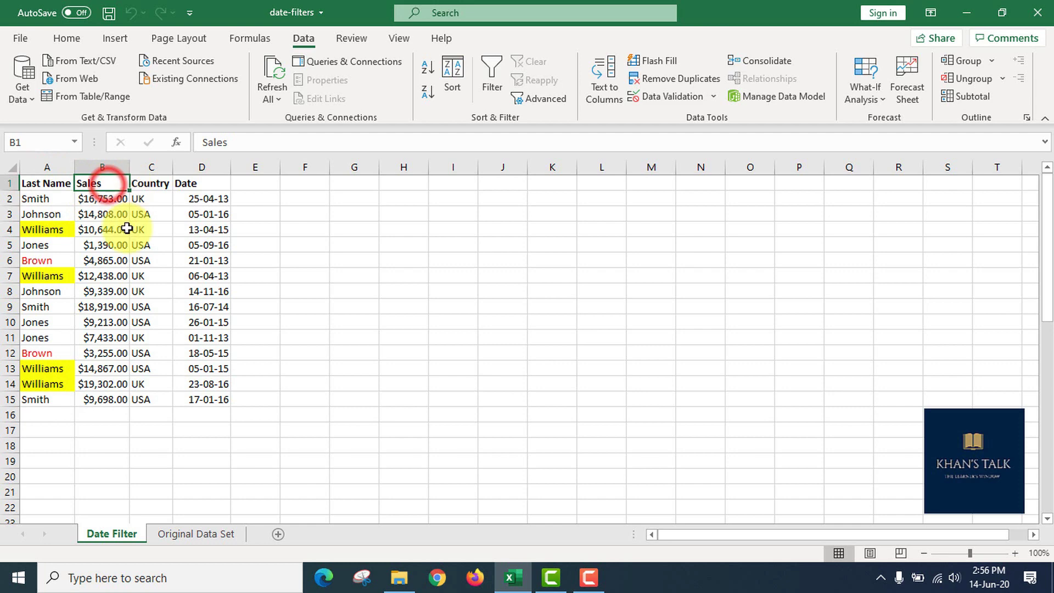
{"action": "left_click", "coordinate": [158, 185]}
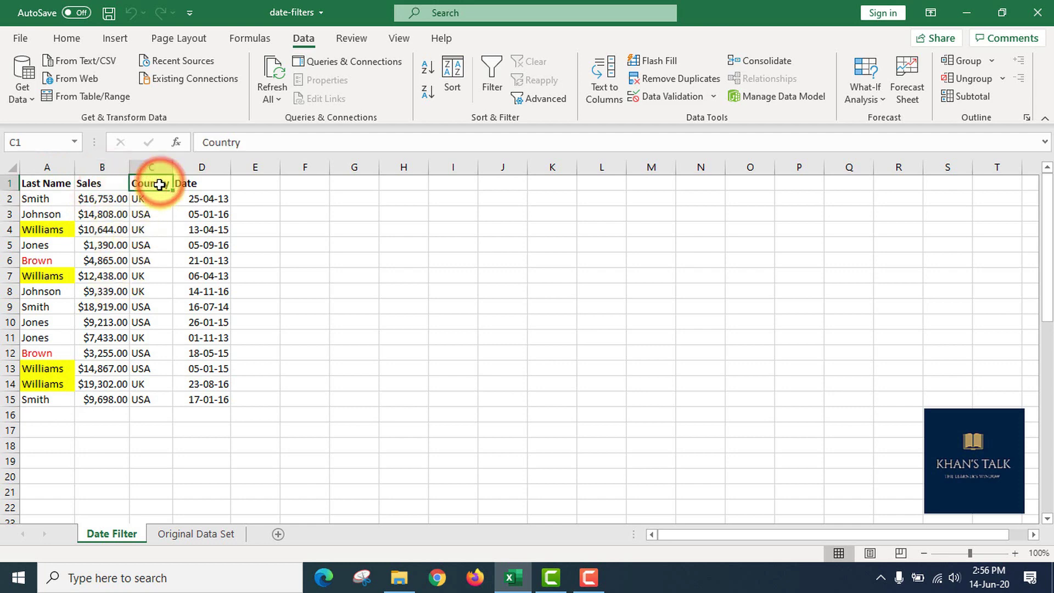
{"action": "left_click", "coordinate": [199, 182]}
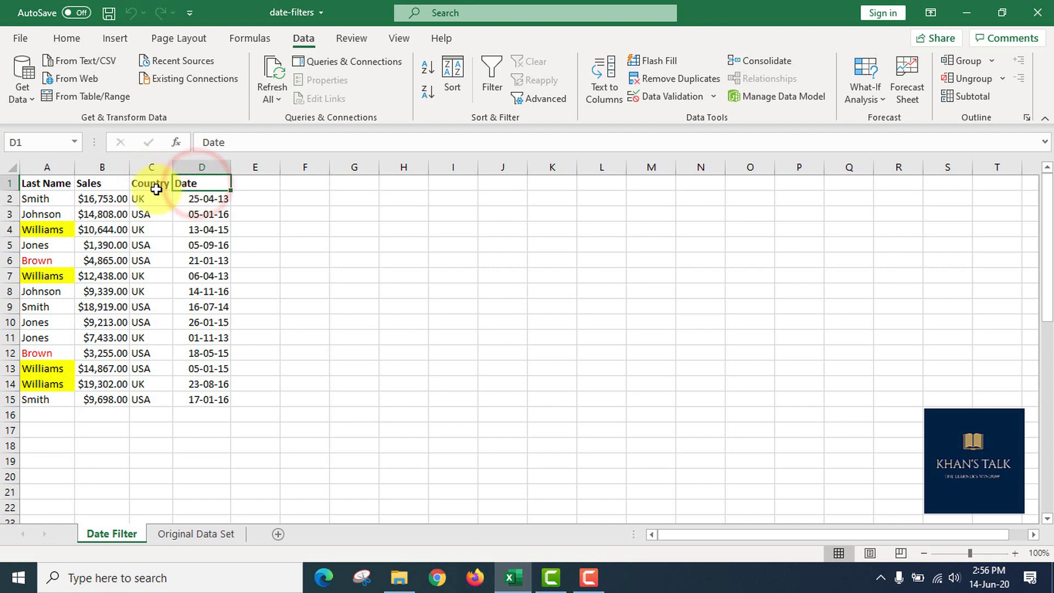
{"action": "left_click", "coordinate": [112, 197]}
{"action": "left_click", "coordinate": [204, 197]}
{"action": "left_click_drag", "start_coordinate": [56, 175], "coordinate": [203, 400]}
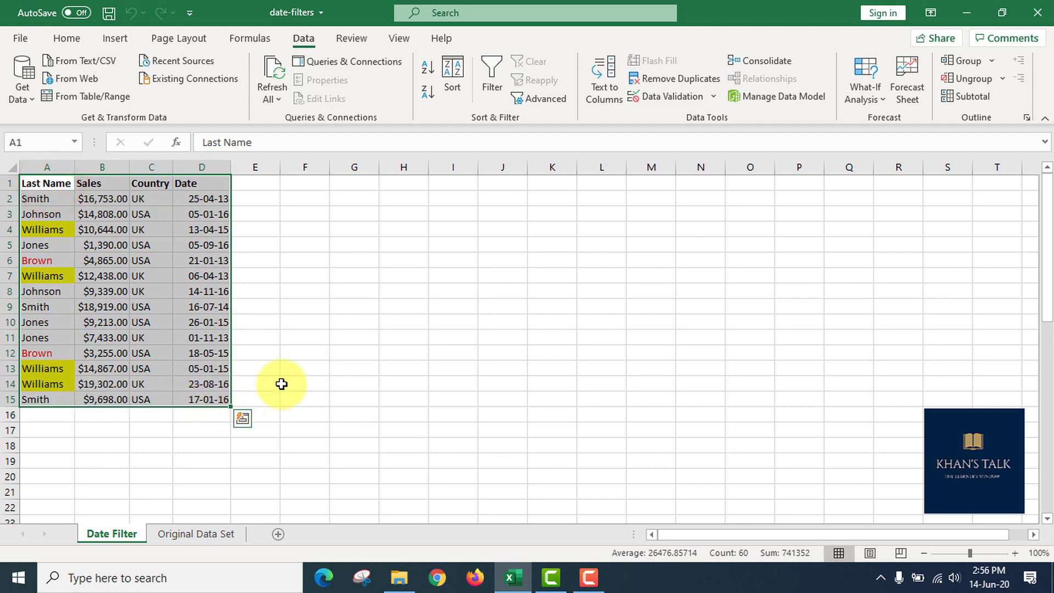
{"action": "left_click", "coordinate": [139, 292]}
- Select the data range A1:D15 including its header row and turn on filtering for it
{"action": "left_click", "coordinate": [63, 200]}
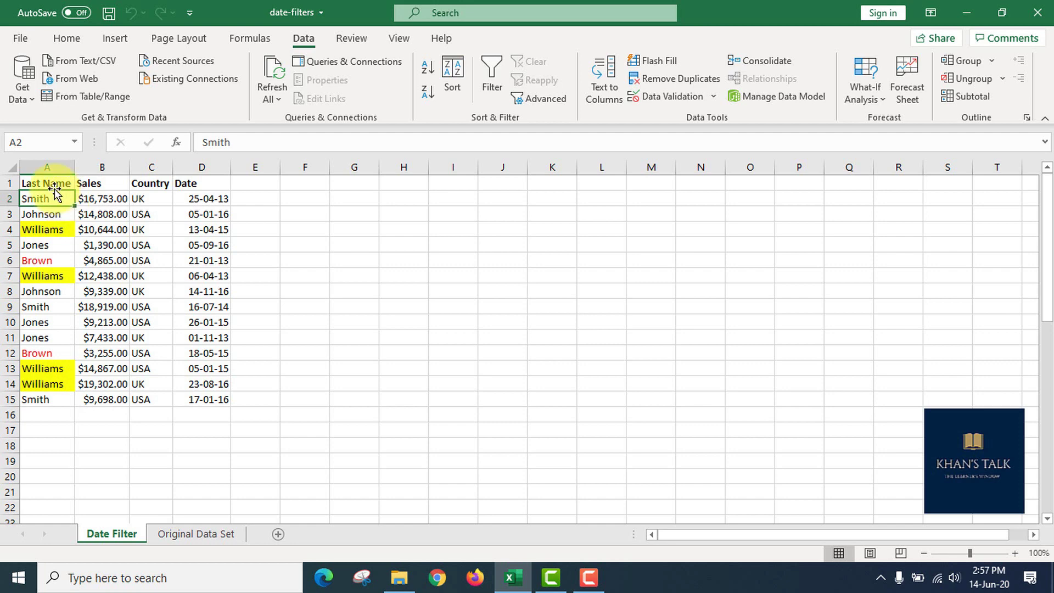
{"action": "left_click_drag", "start_coordinate": [42, 180], "coordinate": [207, 397]}
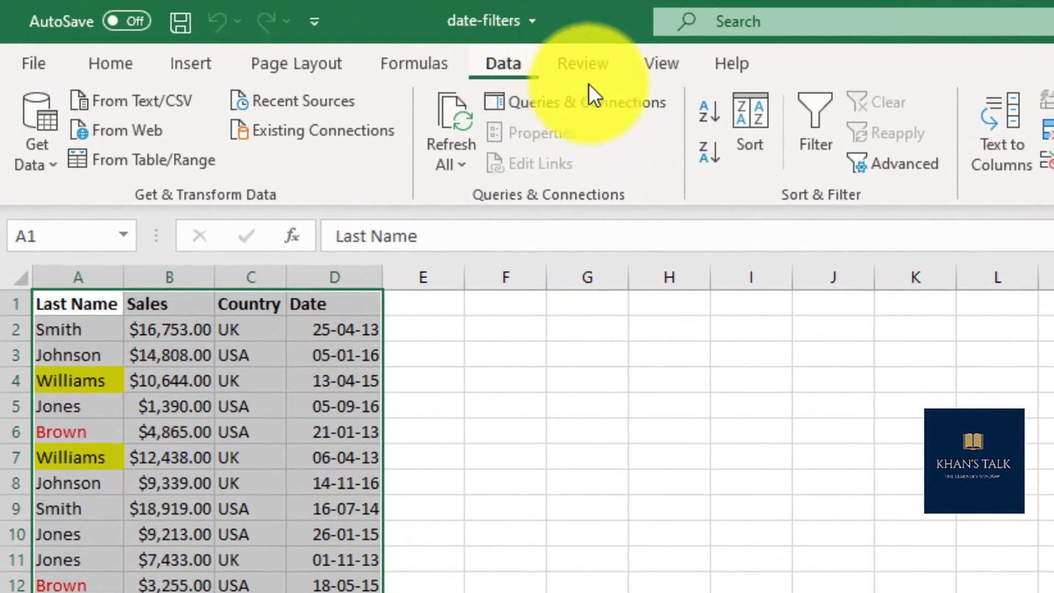
{"action": "left_click", "coordinate": [812, 148]}
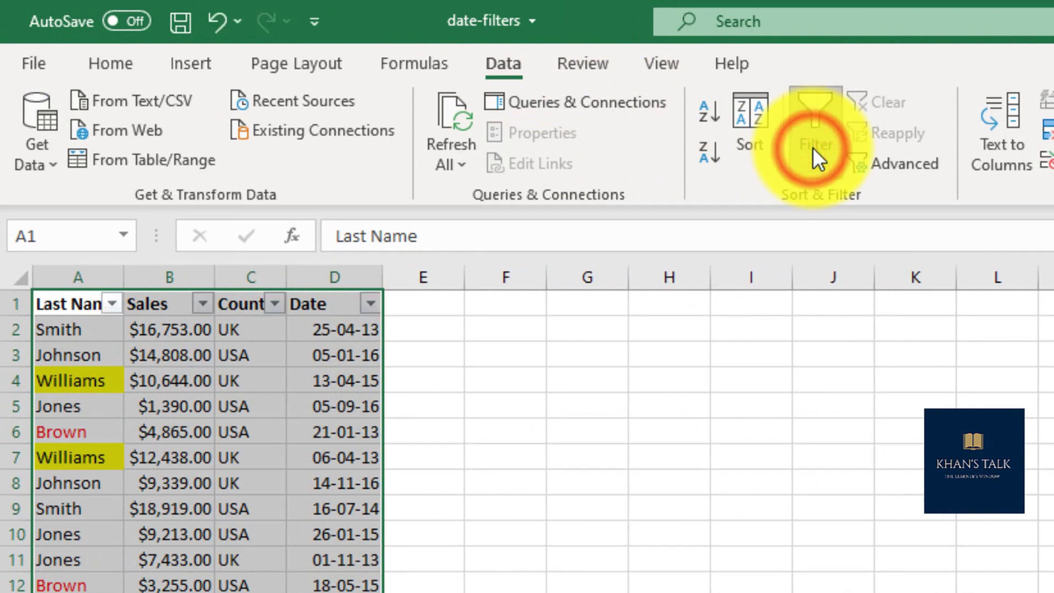
- Examine the column headers and the Last Name column's filter options, including its colour and text filters
{"action": "left_click", "coordinate": [71, 304]}
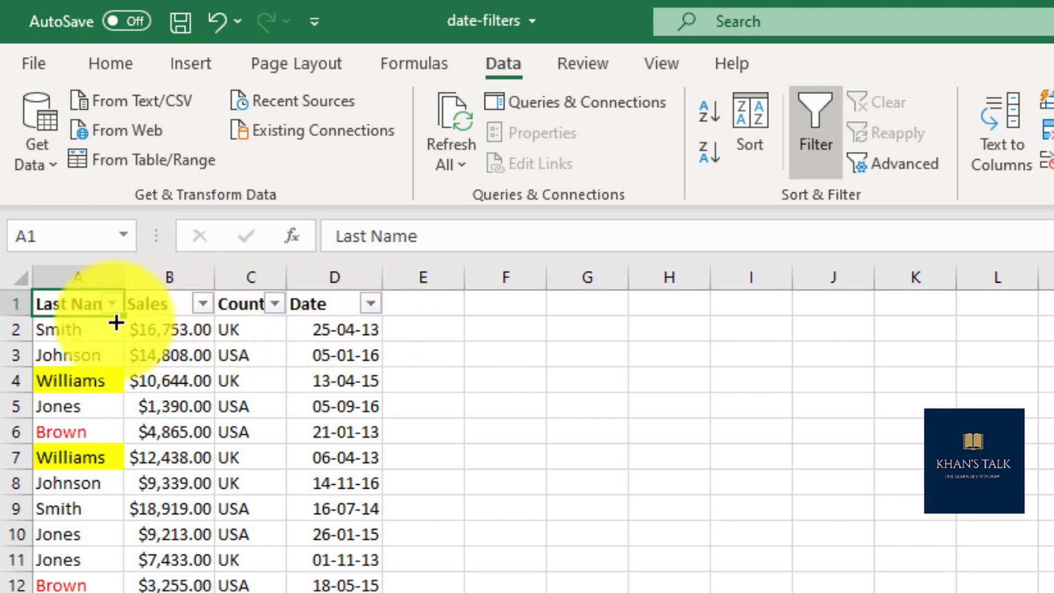
{"action": "left_click", "coordinate": [176, 304]}
{"action": "left_click", "coordinate": [69, 304]}
{"action": "left_click", "coordinate": [167, 300]}
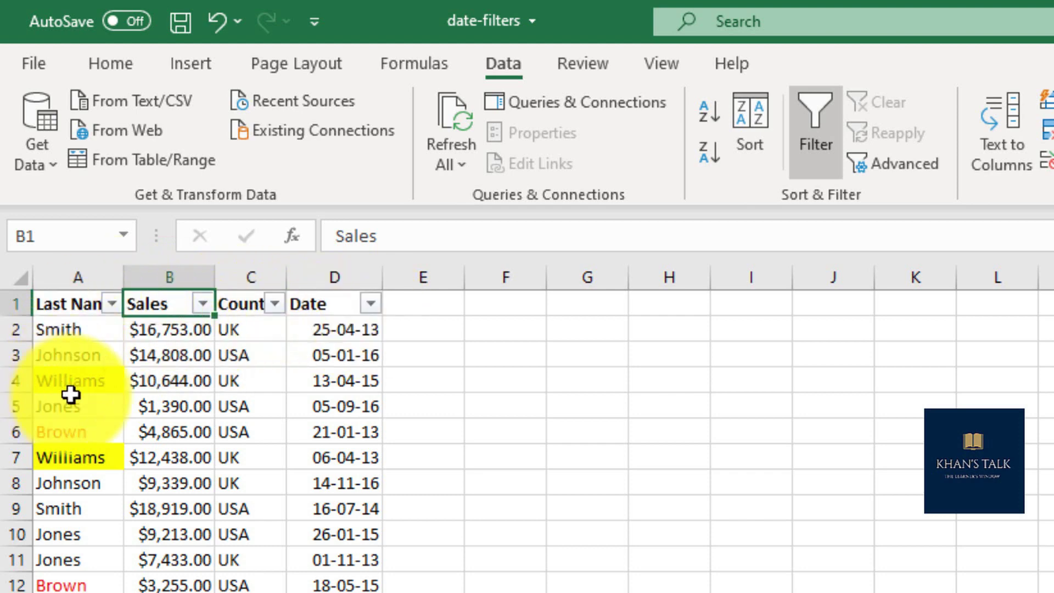
{"action": "left_click", "coordinate": [70, 302]}
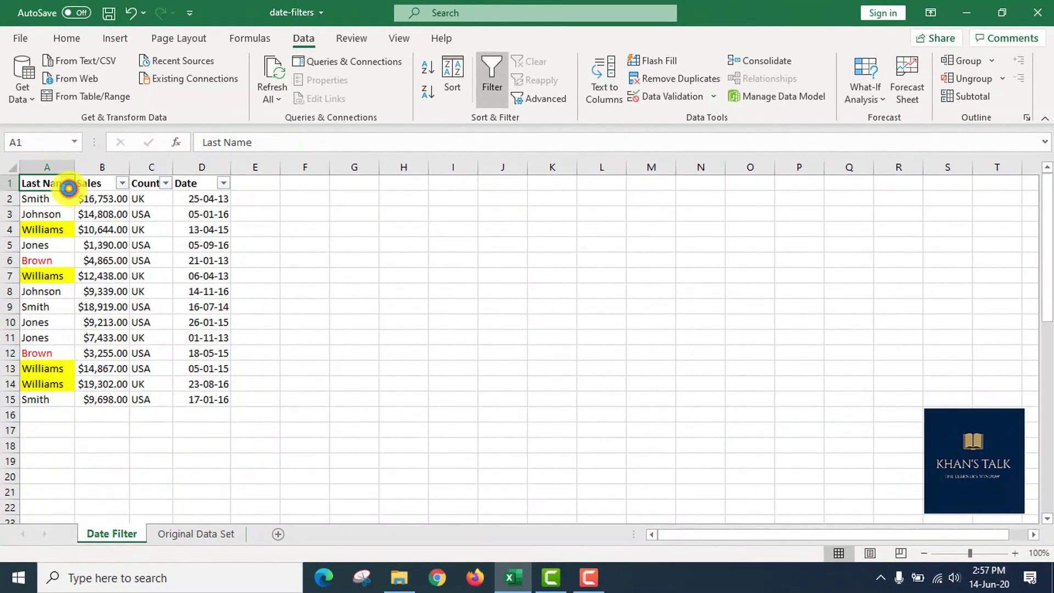
{"action": "left_click", "coordinate": [112, 303]}
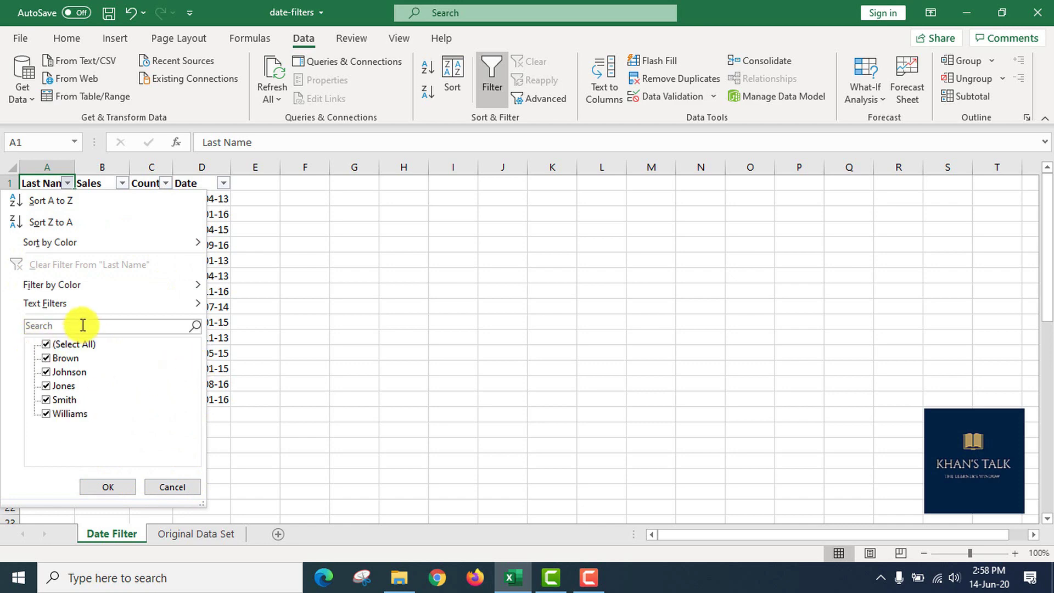
{"action": "mouse_move", "coordinate": [60, 285]}
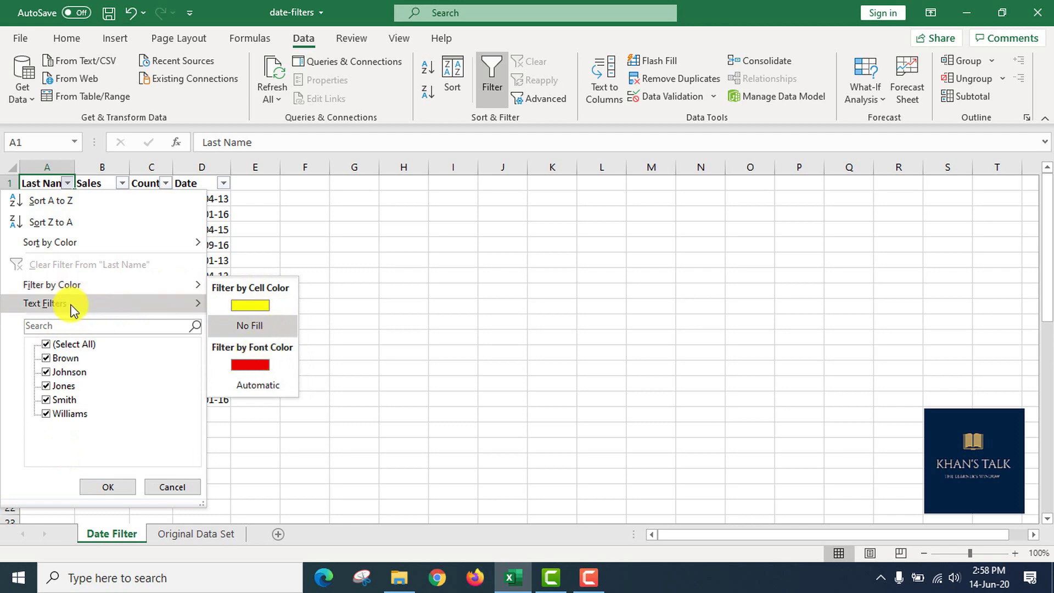
{"action": "mouse_move", "coordinate": [83, 304]}
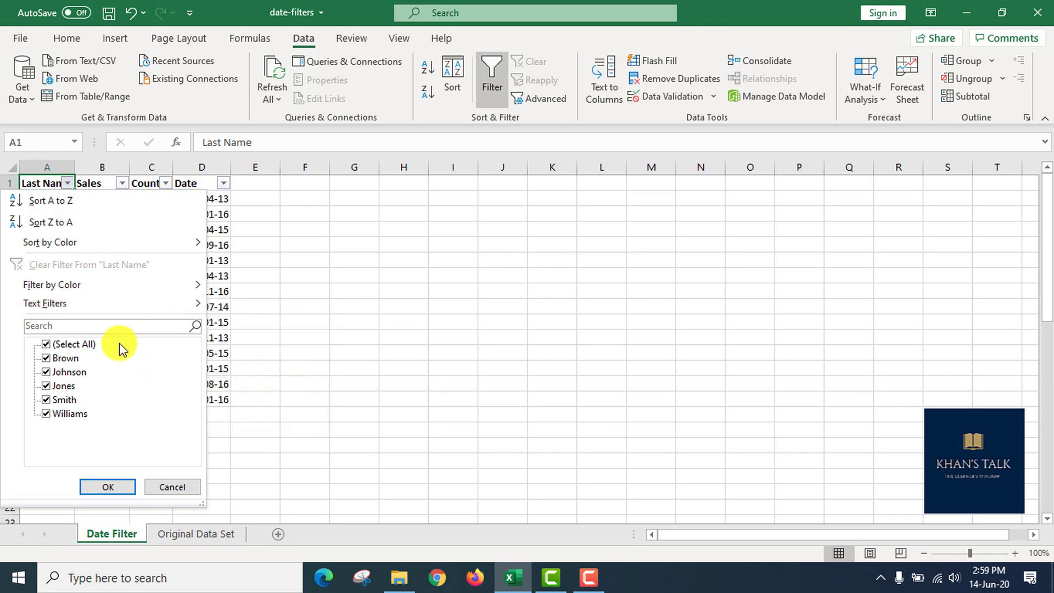
- Filter the Last Name column to the surname found in cell A2 by searching its filter list
{"action": "left_click", "coordinate": [90, 327]}
{"action": "left_click", "coordinate": [89, 327]}
{"action": "type", "text": "s"}
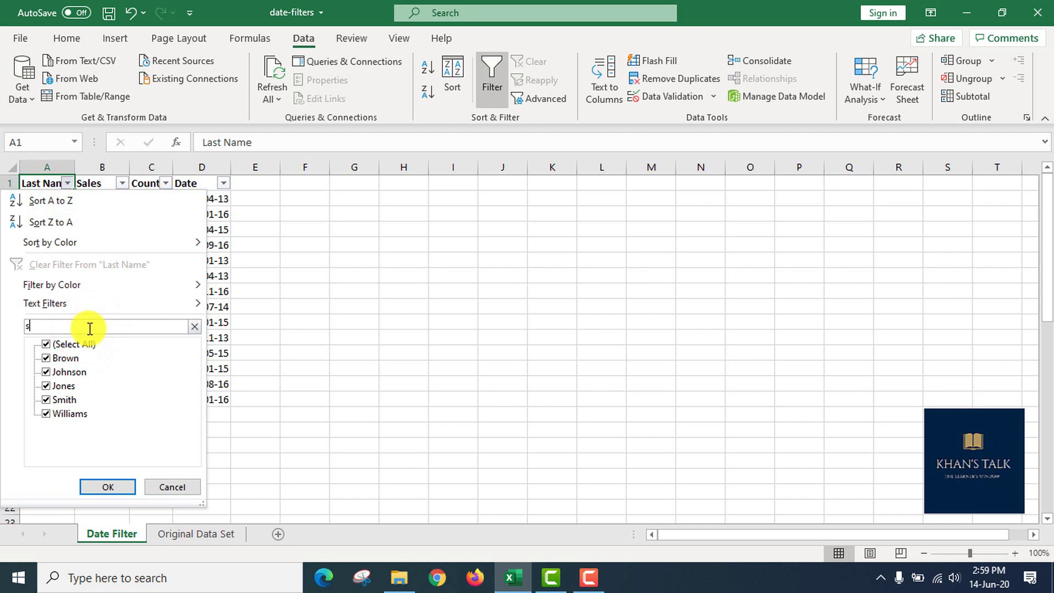
{"action": "type", "text": "mith"}
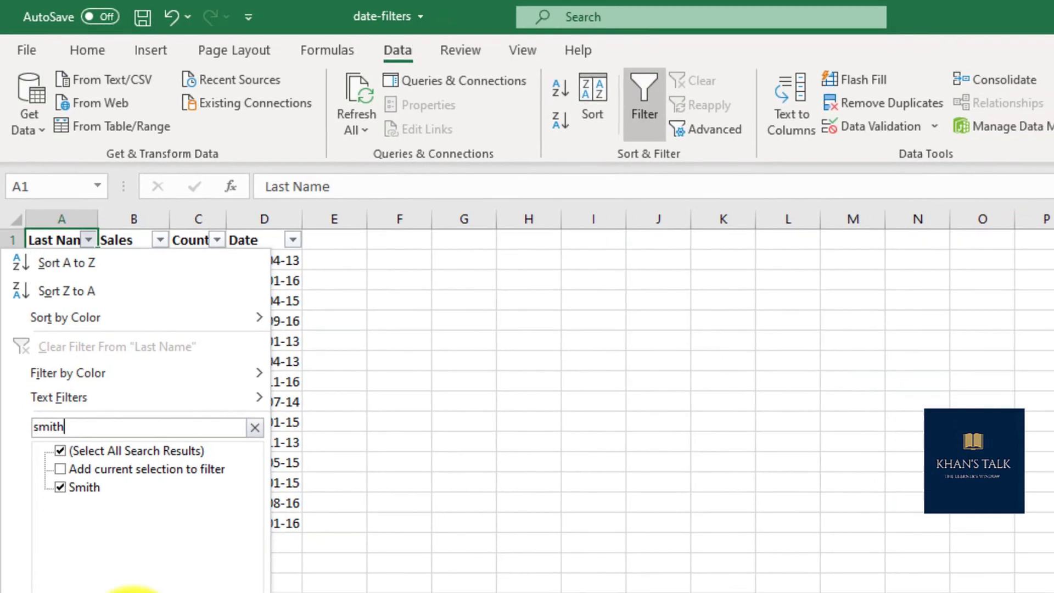
{"action": "left_click", "coordinate": [106, 490]}
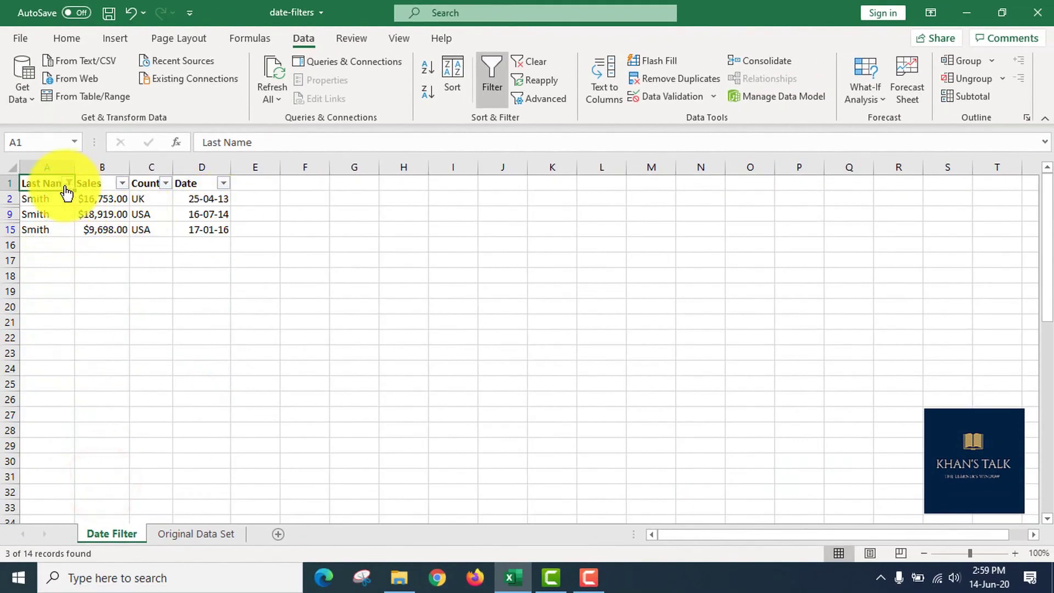
- Clear the filter from the Last Name column
{"action": "mouse_move", "coordinate": [70, 190]}
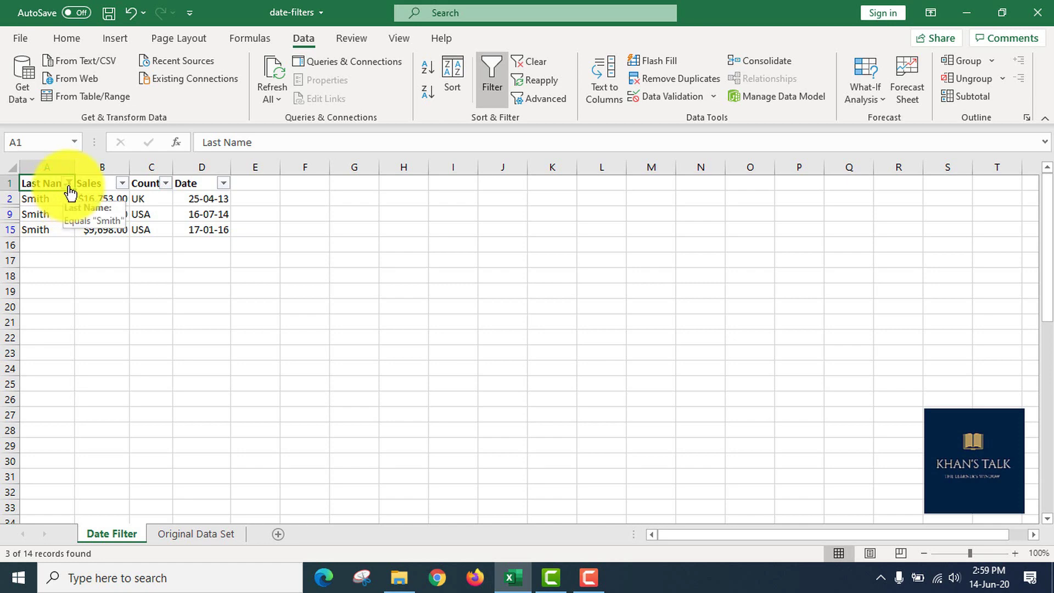
{"action": "left_click", "coordinate": [68, 183]}
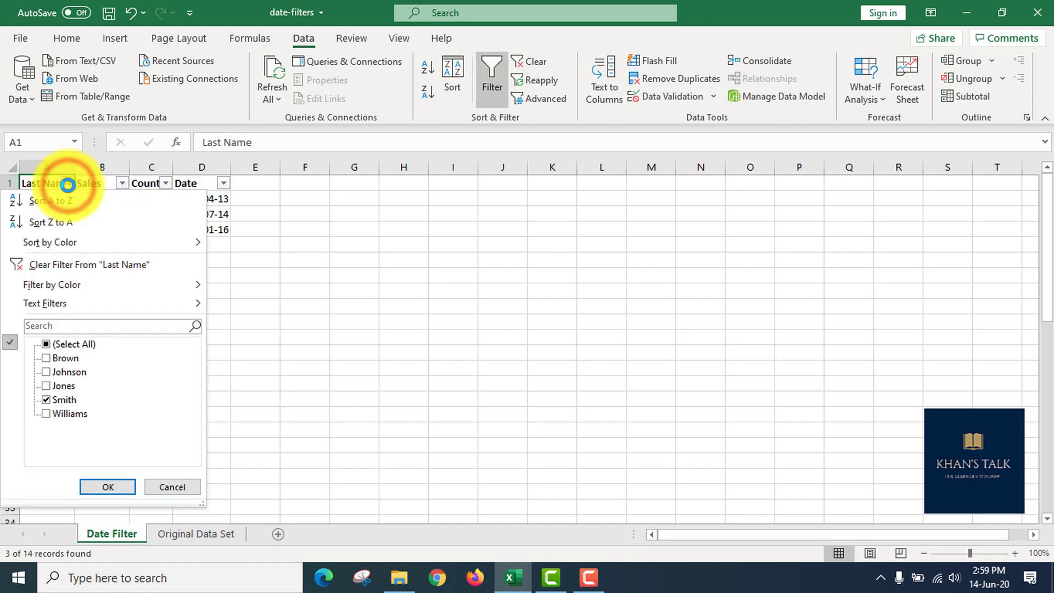
{"action": "left_click", "coordinate": [60, 265]}
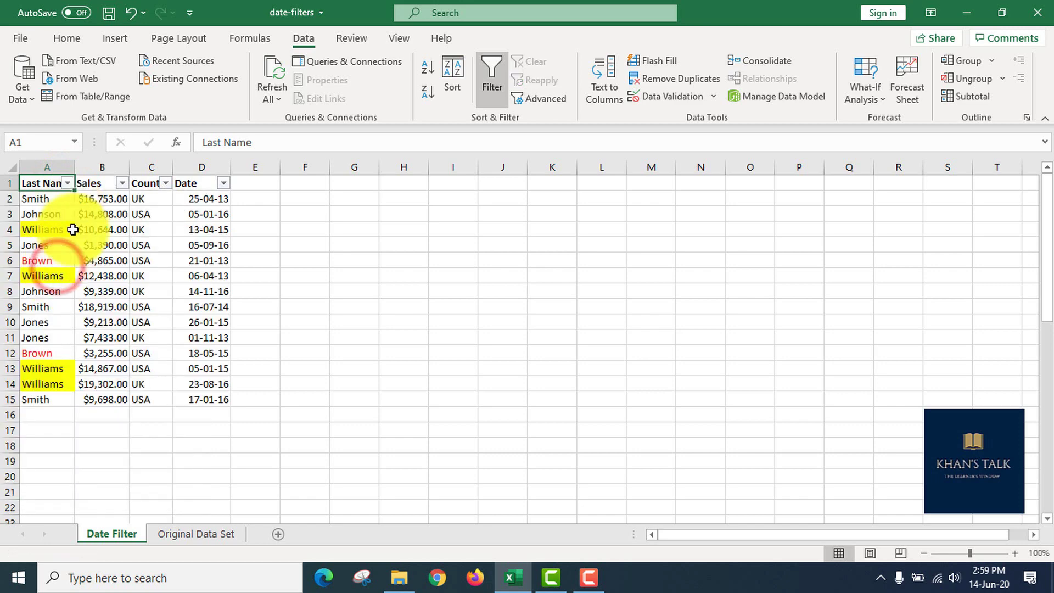
- Examine the text and colour filter choices for the Last Name column, and its entries in A2:A15
{"action": "left_click", "coordinate": [68, 184]}
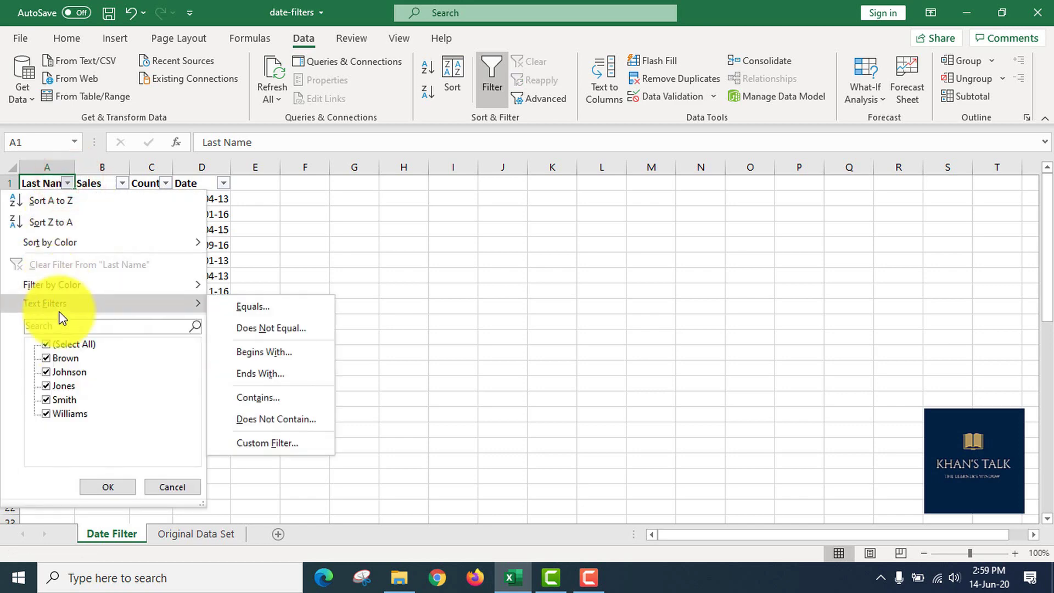
{"action": "mouse_move", "coordinate": [86, 290]}
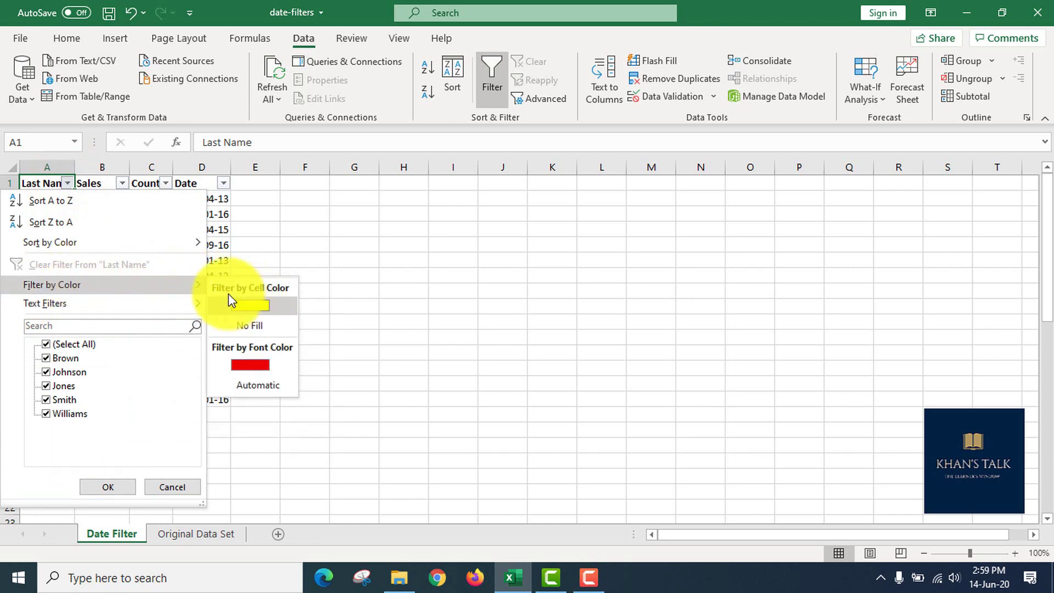
{"action": "left_click", "coordinate": [218, 245]}
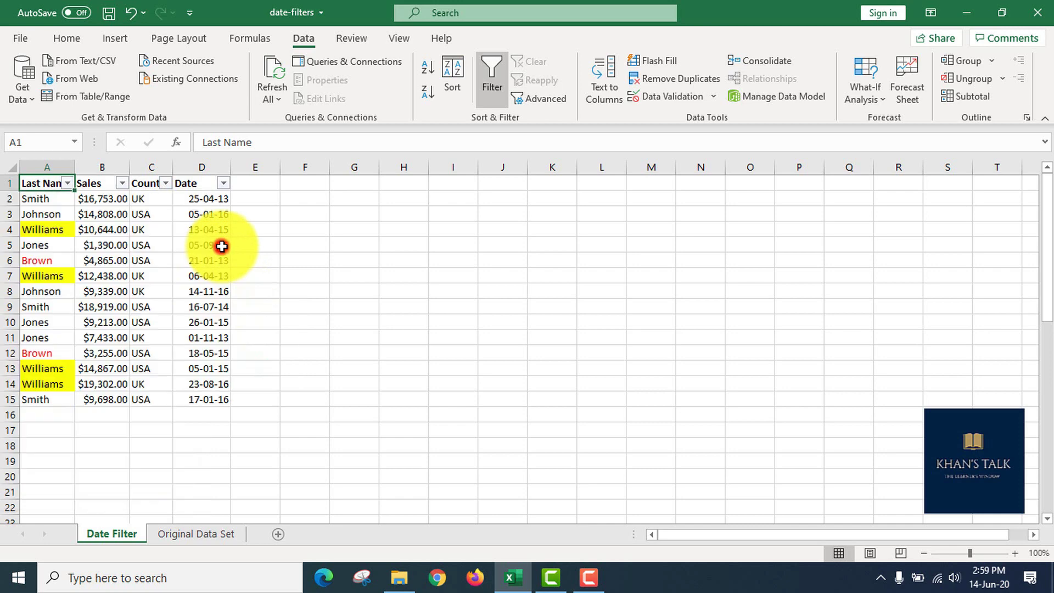
{"action": "left_click_drag", "start_coordinate": [59, 199], "coordinate": [48, 399]}
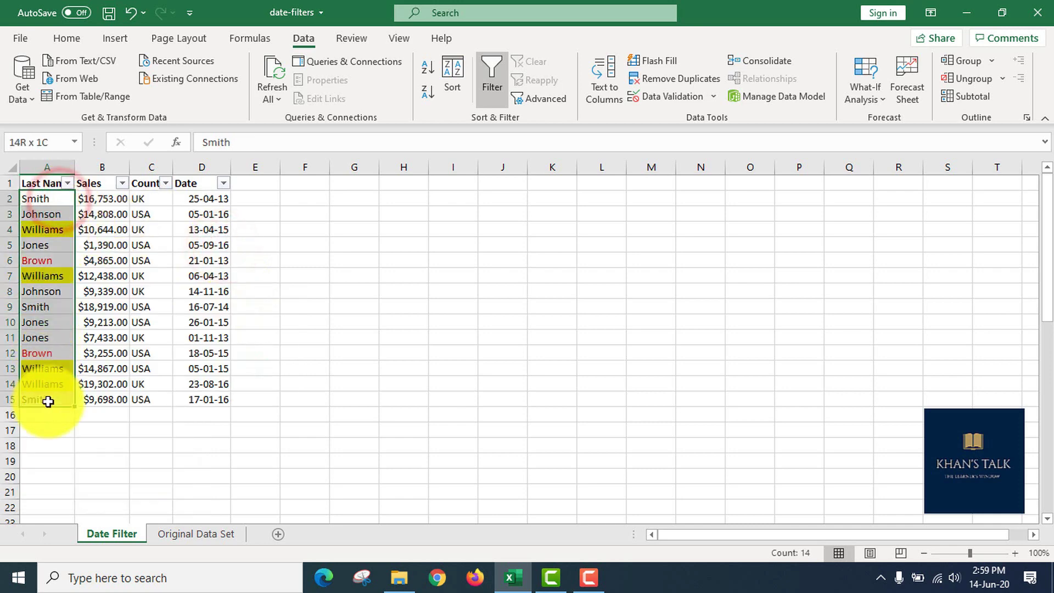
{"action": "left_click", "coordinate": [55, 272]}
- Filter the Last Name column by yellow cell colour, and clear that filter again
{"action": "left_click", "coordinate": [56, 181]}
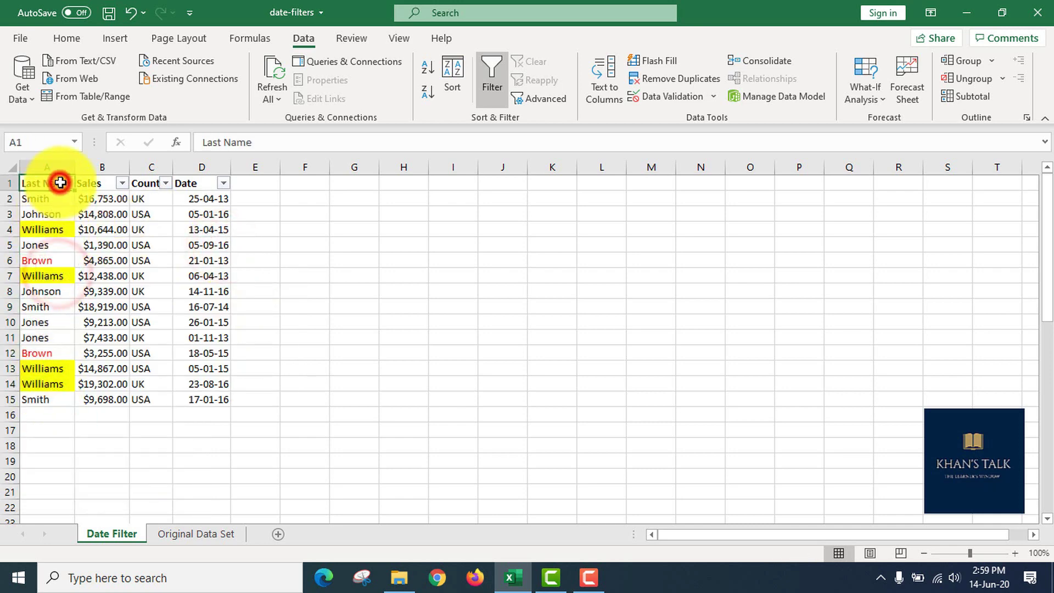
{"action": "left_click", "coordinate": [69, 183]}
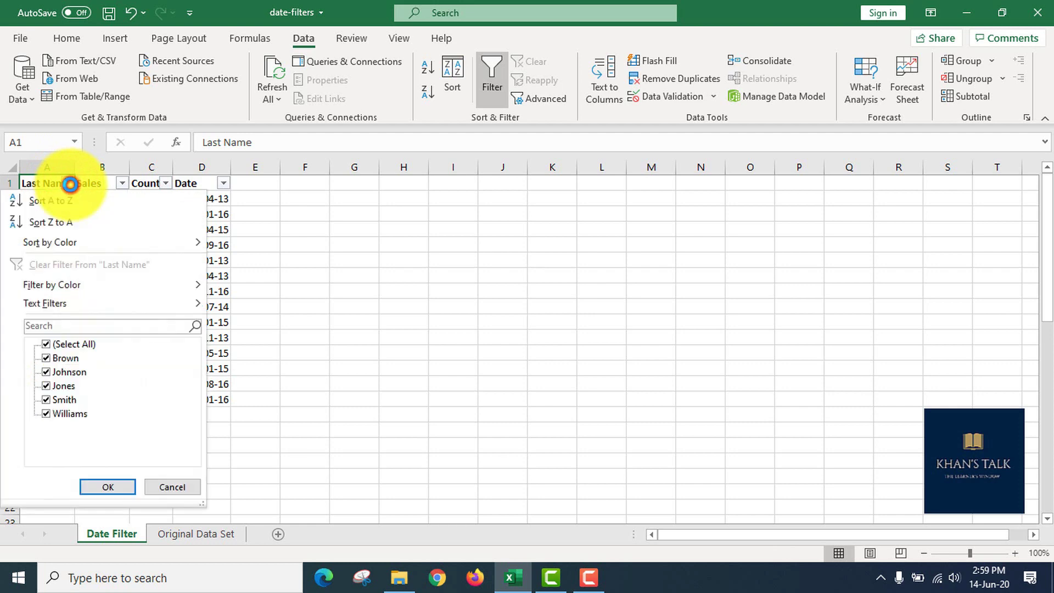
{"action": "mouse_move", "coordinate": [175, 286]}
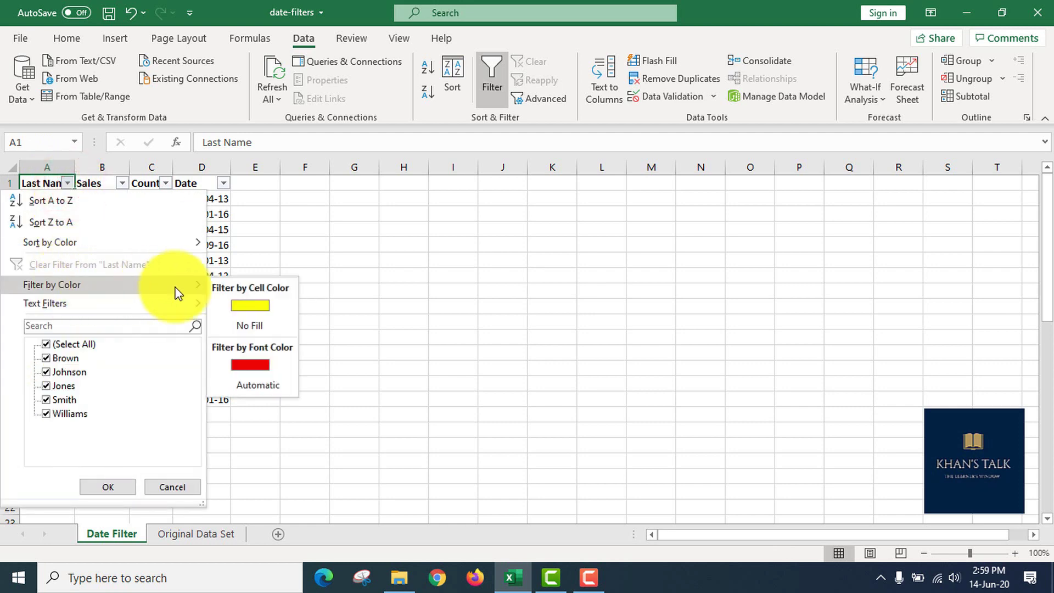
{"action": "left_click", "coordinate": [251, 306]}
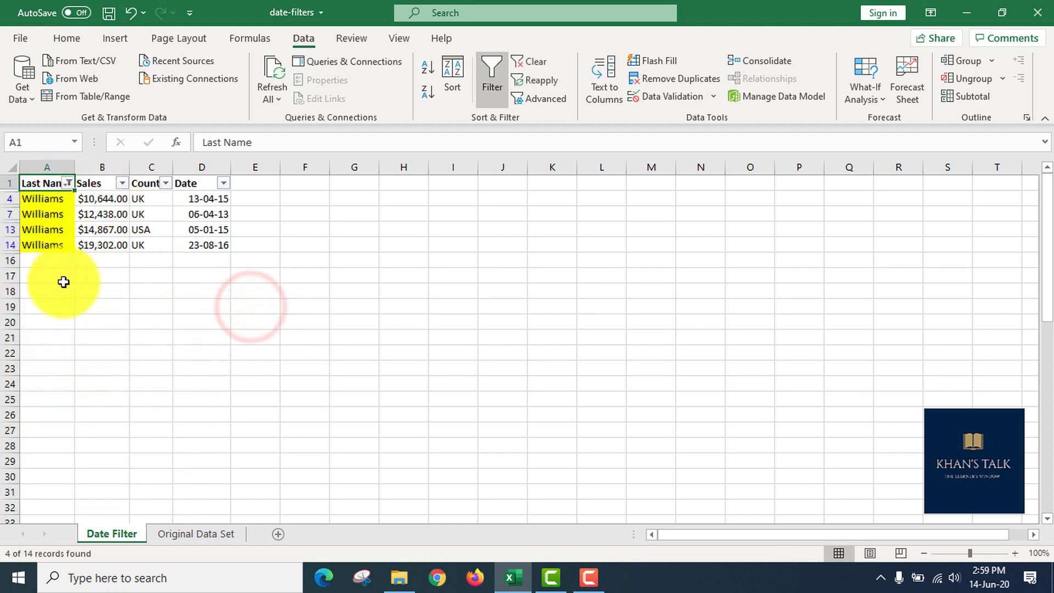
{"action": "left_click", "coordinate": [68, 184]}
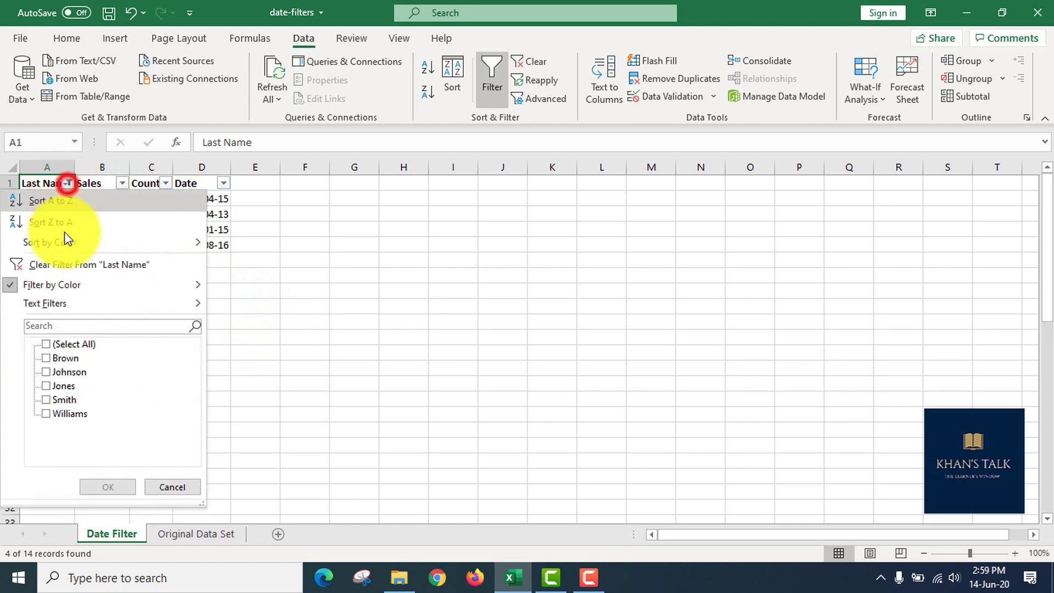
{"action": "left_click", "coordinate": [81, 268]}
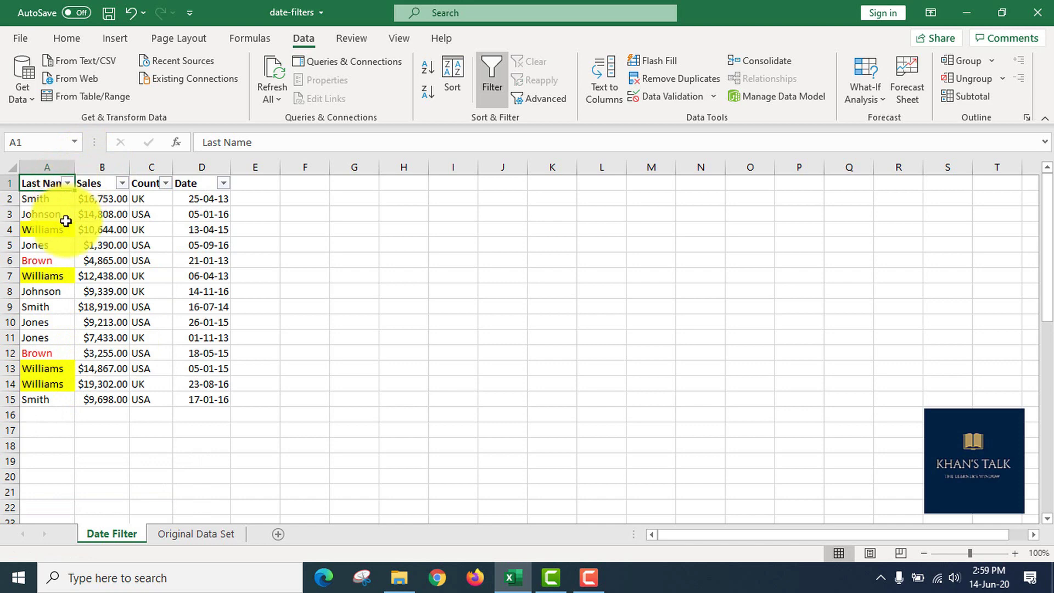
- Filter the Last Name column by red font colour, and clear that filter again
{"action": "left_click", "coordinate": [70, 183]}
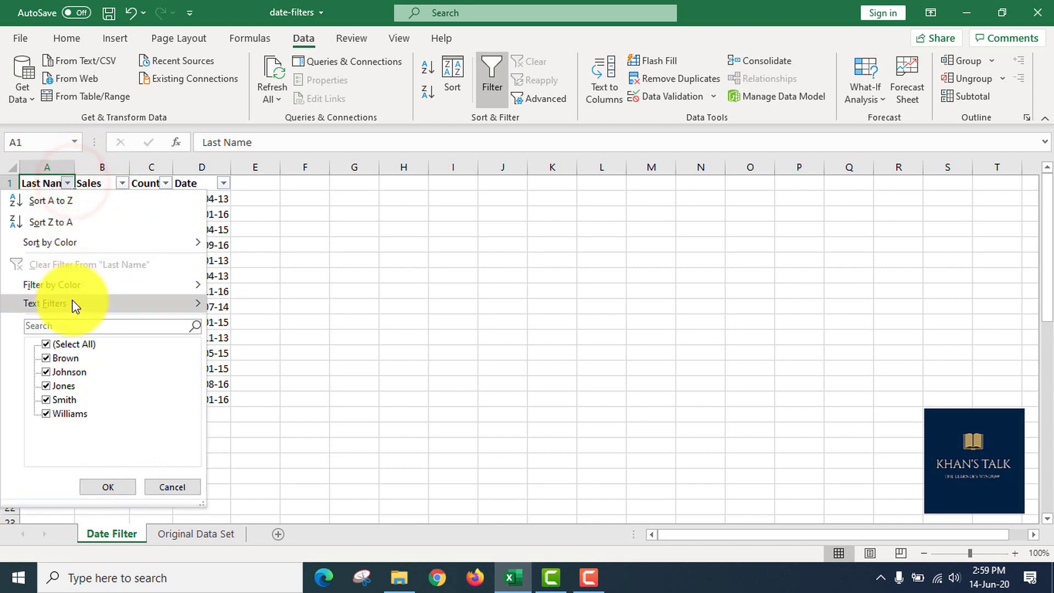
{"action": "mouse_move", "coordinate": [115, 284]}
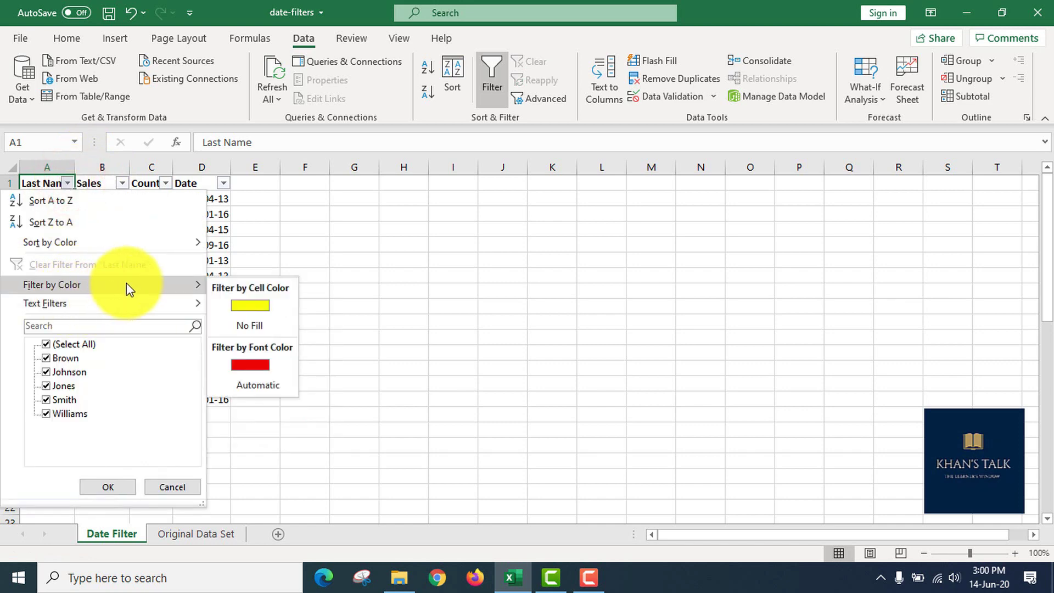
{"action": "left_click", "coordinate": [255, 364]}
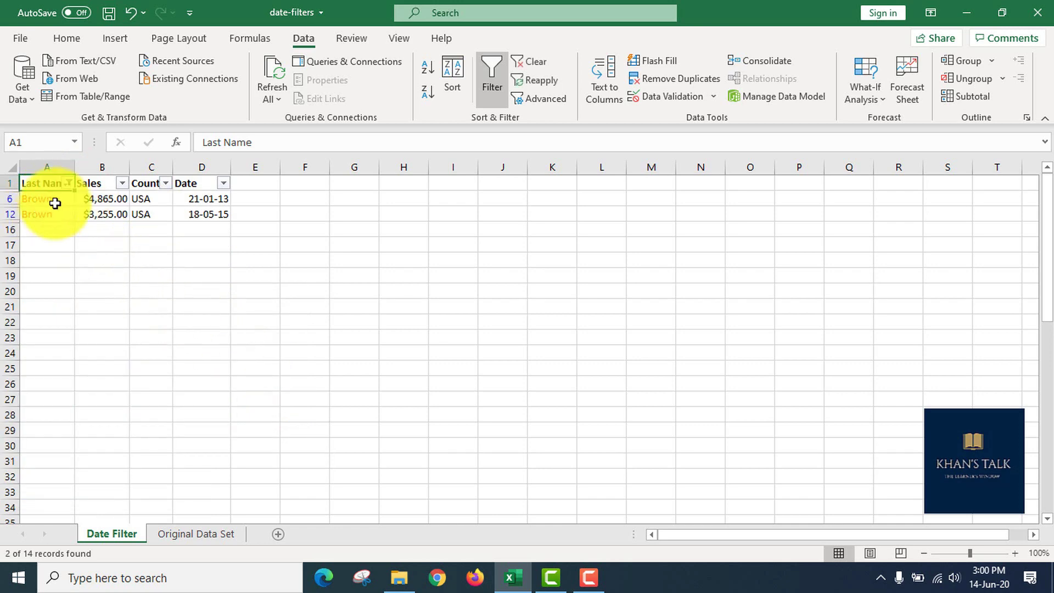
{"action": "left_click", "coordinate": [68, 182]}
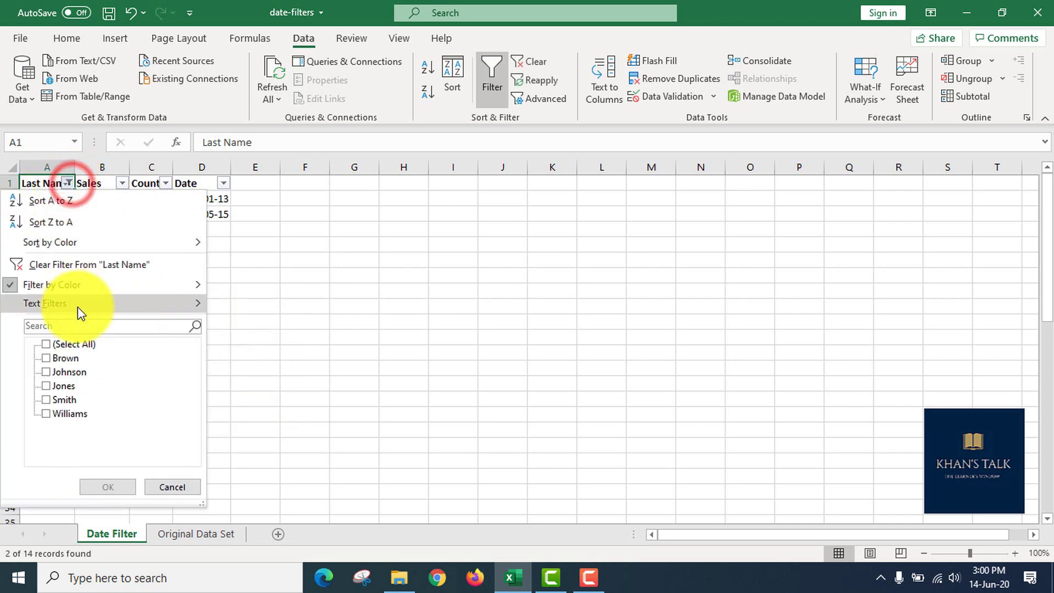
{"action": "left_click", "coordinate": [68, 265]}
- Filter the Last Name column to only the two surnames found in cells A2 and A6, using its value list
{"action": "left_click", "coordinate": [68, 183]}
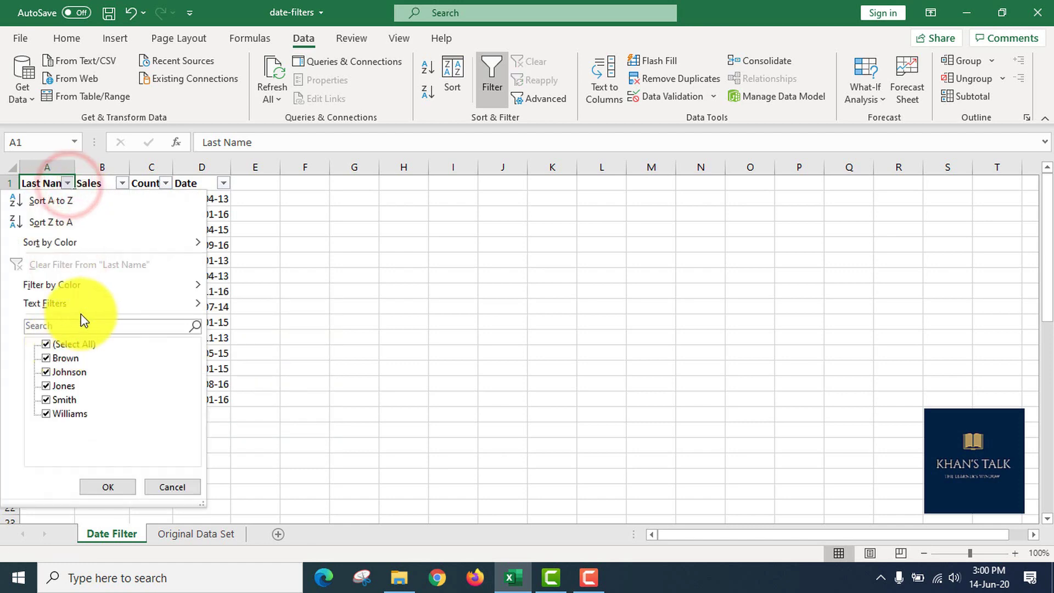
{"action": "mouse_move", "coordinate": [100, 308]}
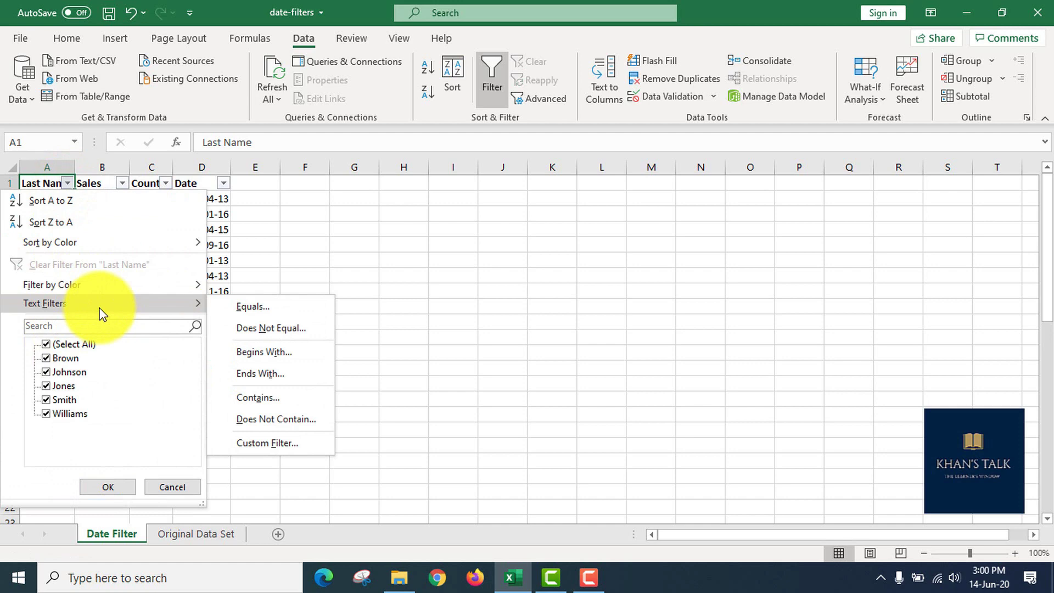
{"action": "left_click", "coordinate": [69, 346]}
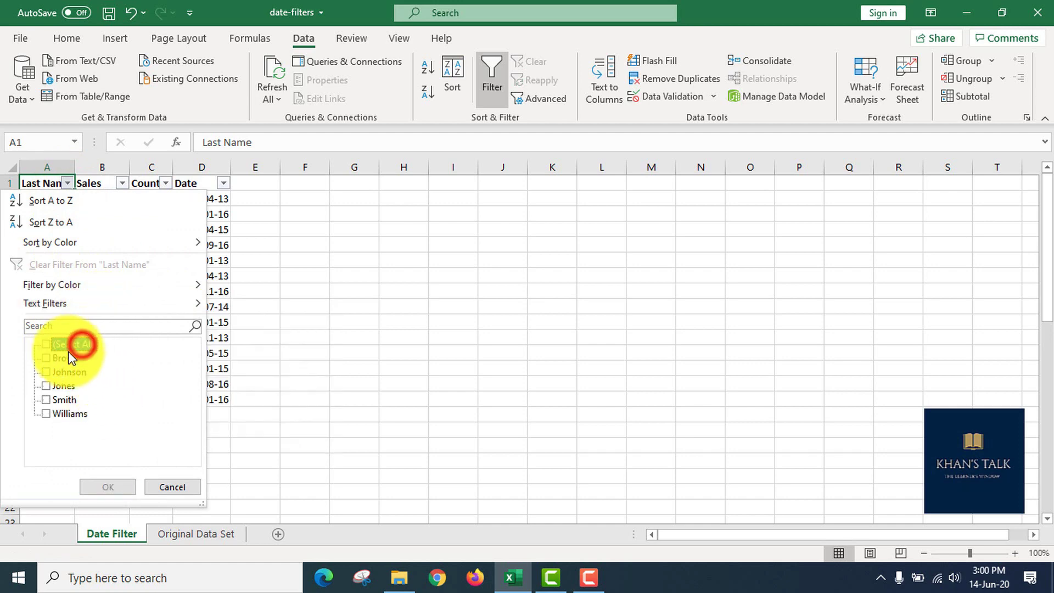
{"action": "left_click", "coordinate": [59, 360]}
{"action": "left_click", "coordinate": [61, 400]}
{"action": "left_click", "coordinate": [104, 487]}
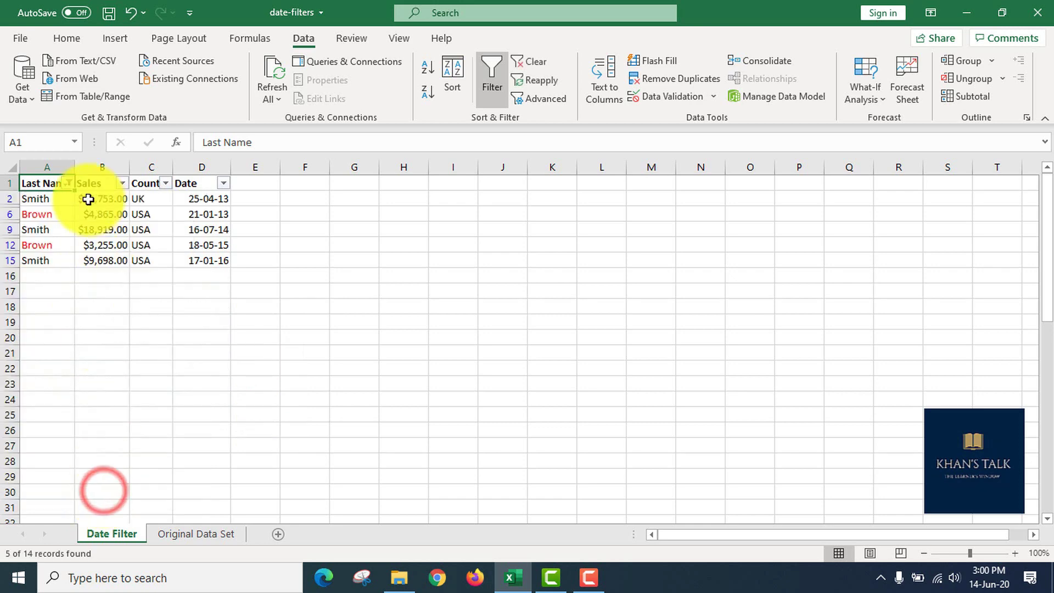
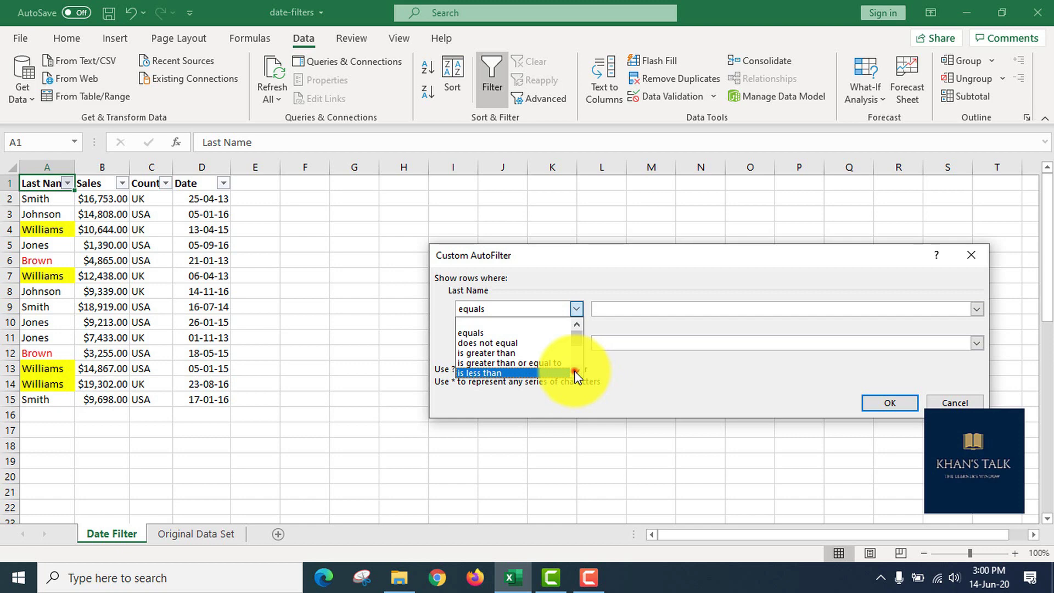
- Apply a custom text filter showing last names that begin with "smi", and clear that filter again
{"action": "left_click", "coordinate": [574, 373]}
{"action": "left_click", "coordinate": [575, 372]}
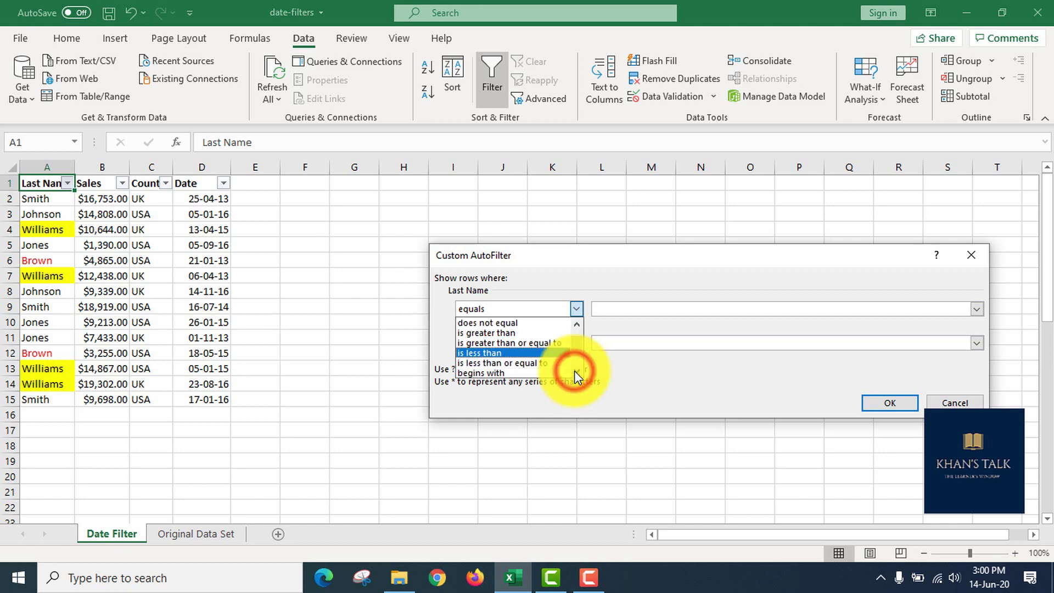
{"action": "left_click", "coordinate": [574, 372]}
{"action": "left_click", "coordinate": [574, 373]}
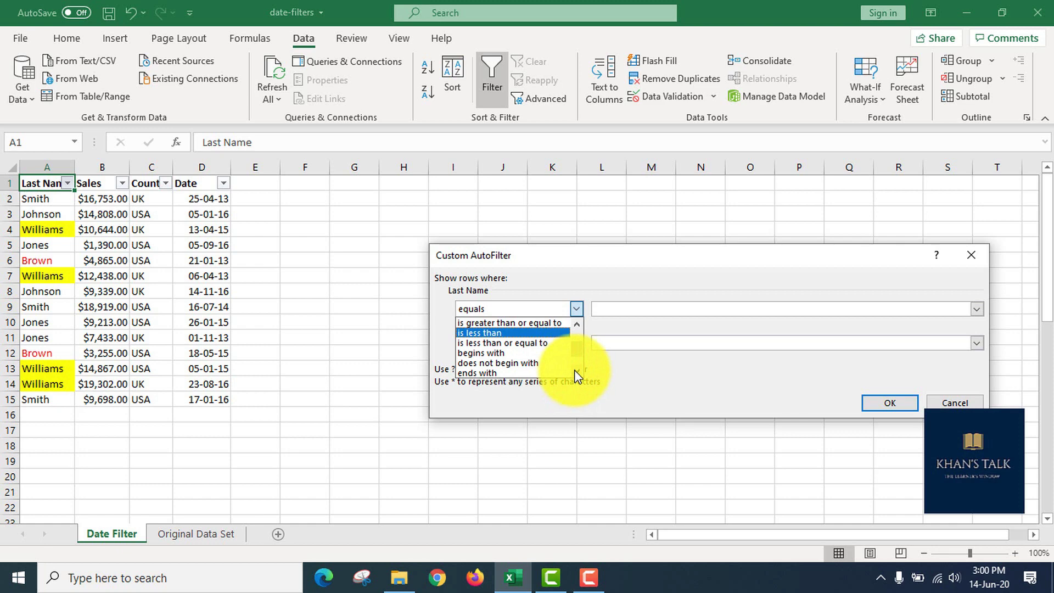
{"action": "left_click", "coordinate": [480, 352]}
{"action": "left_click", "coordinate": [603, 304]}
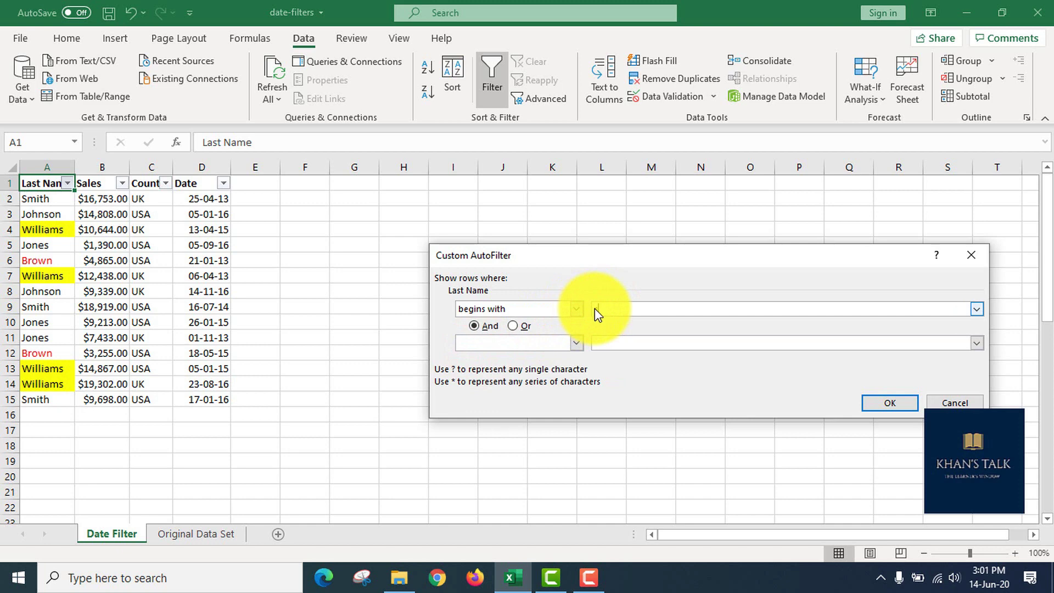
{"action": "type", "text": "smi"}
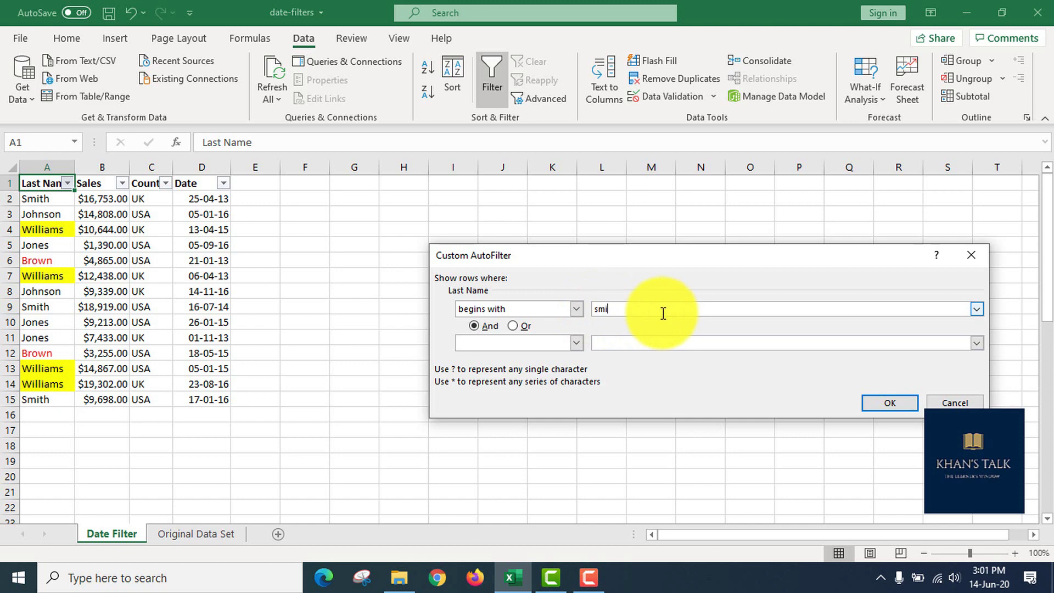
{"action": "left_click", "coordinate": [889, 400]}
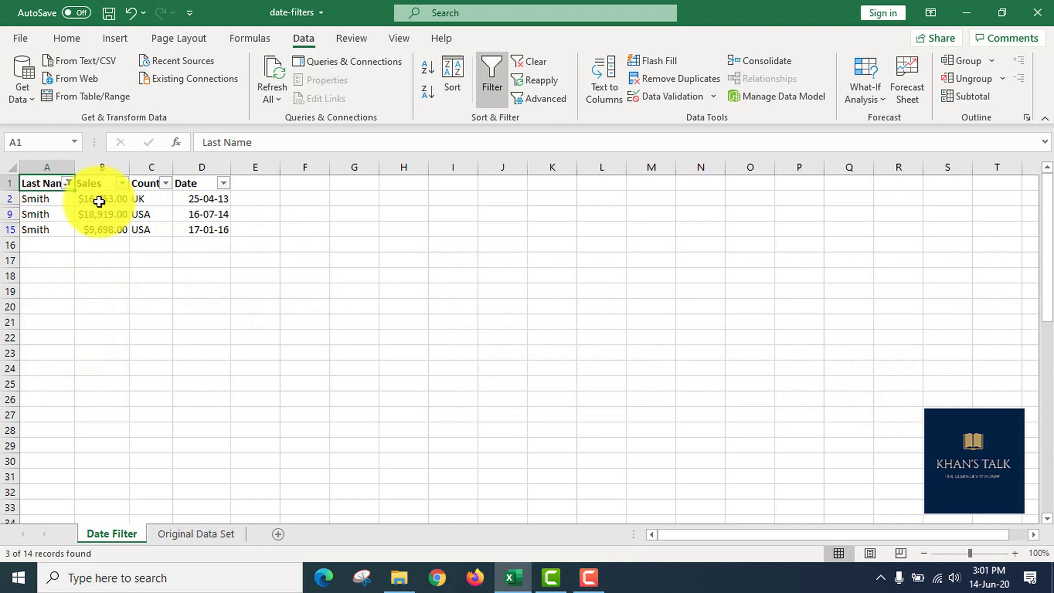
{"action": "left_click", "coordinate": [68, 183]}
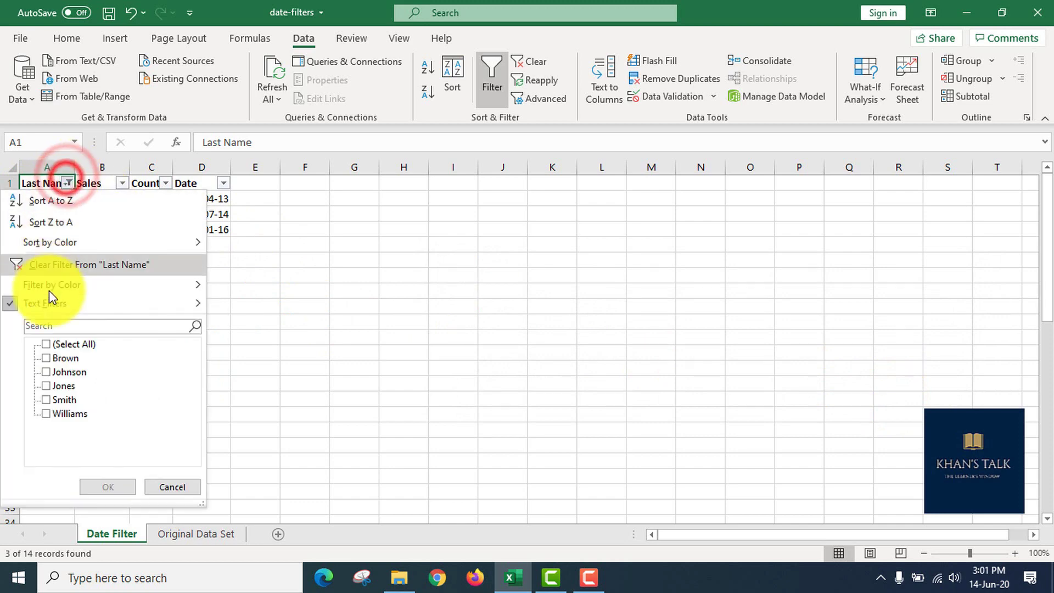
{"action": "mouse_move", "coordinate": [88, 284]}
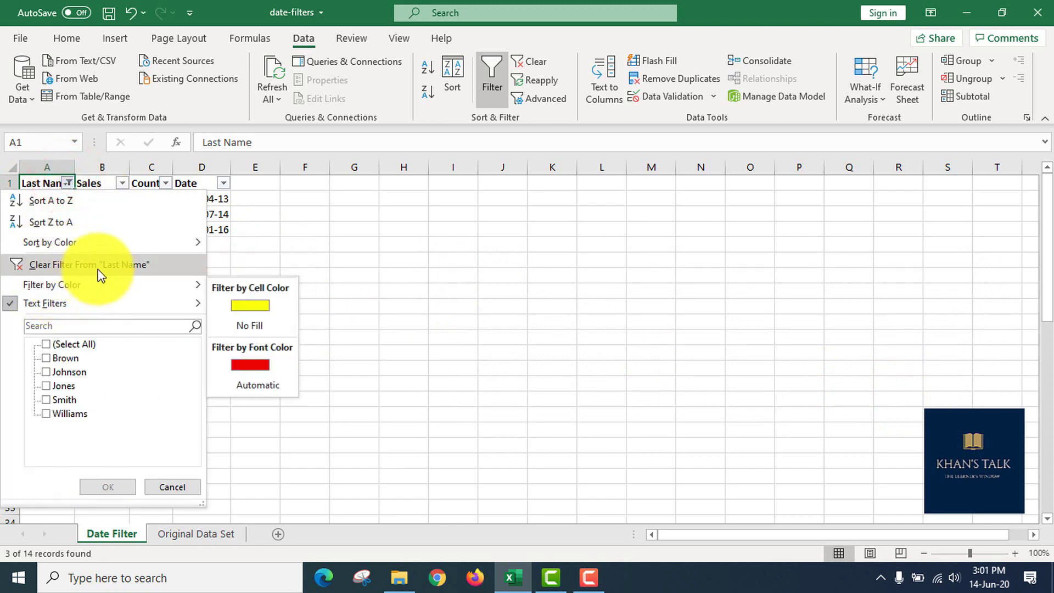
{"action": "left_click", "coordinate": [98, 266]}
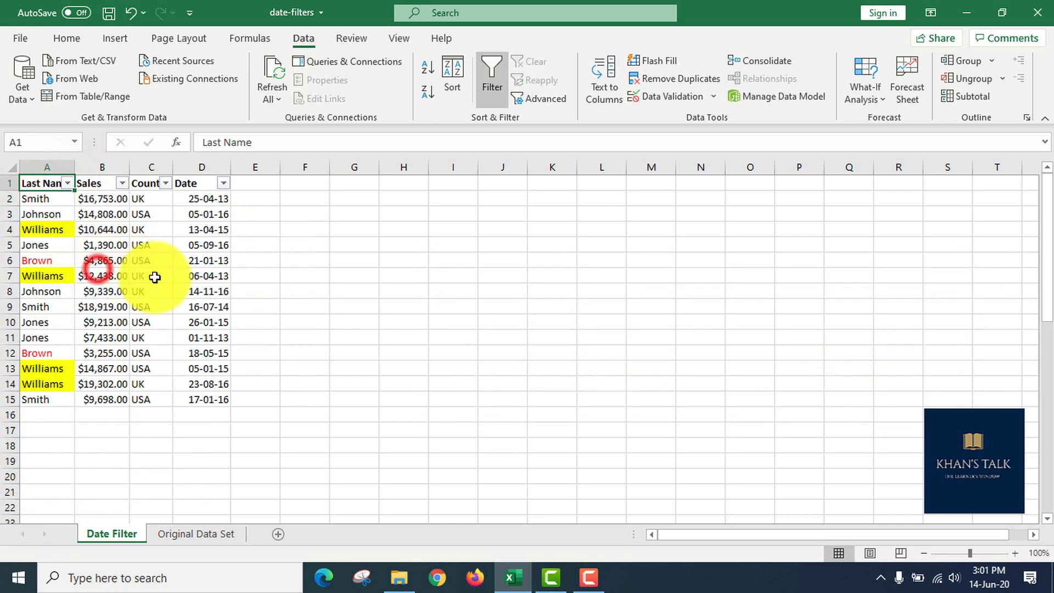
{"action": "left_click", "coordinate": [69, 185]}
{"action": "mouse_move", "coordinate": [131, 307]}
{"action": "left_click", "coordinate": [254, 442]}
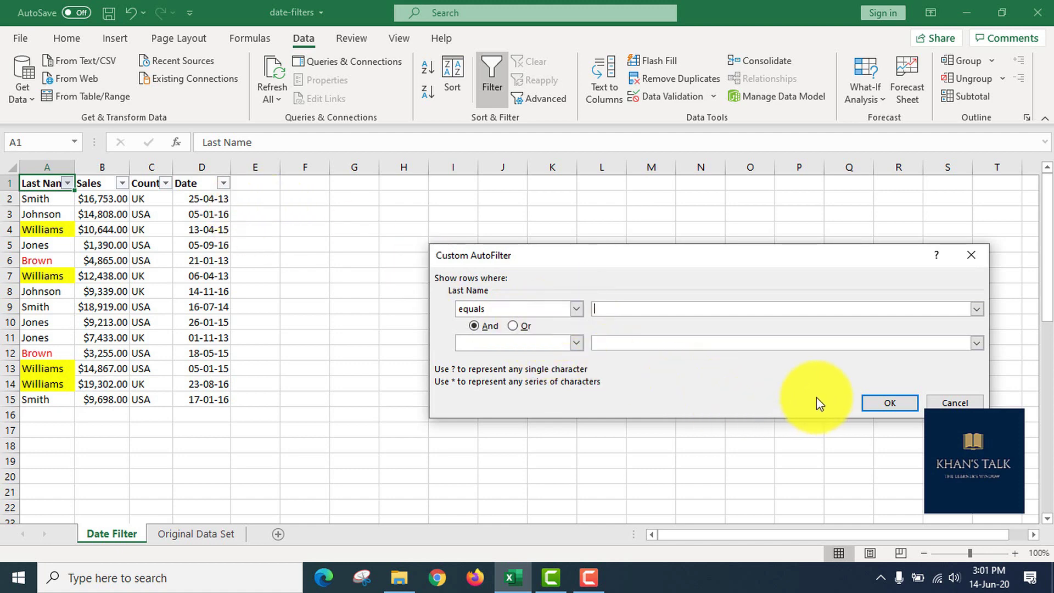
{"action": "left_click", "coordinate": [955, 403]}
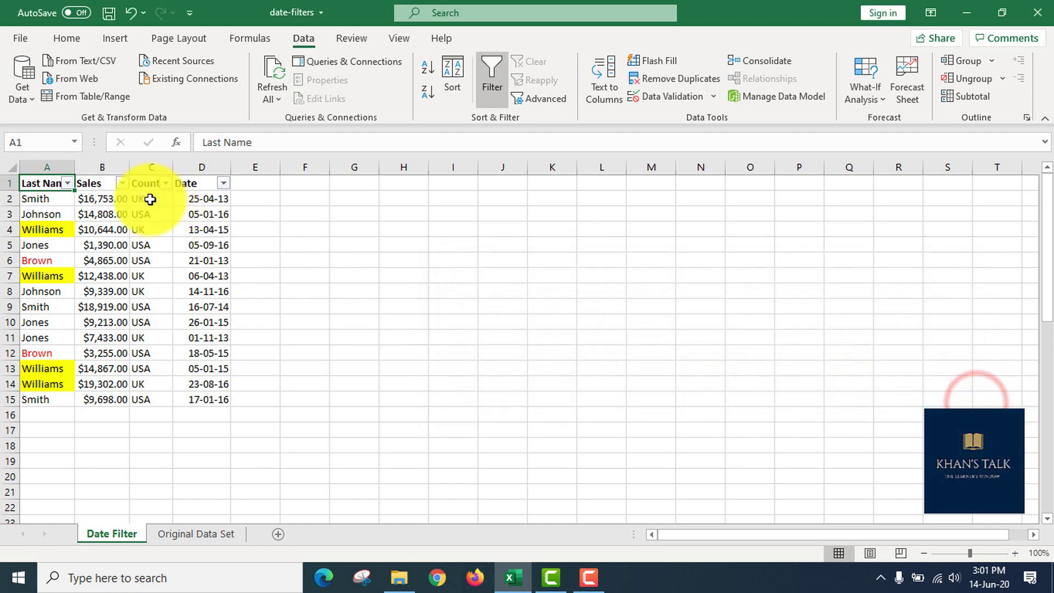
- Filter the Sales column to its top 10 items, and clear that filter again
{"action": "left_click", "coordinate": [123, 185]}
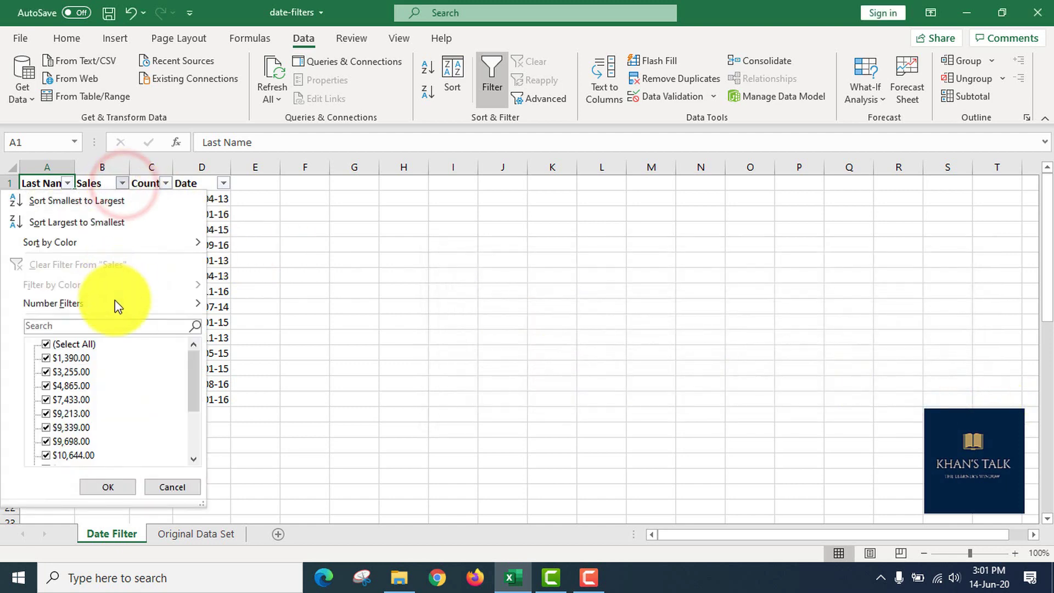
{"action": "mouse_move", "coordinate": [113, 302]}
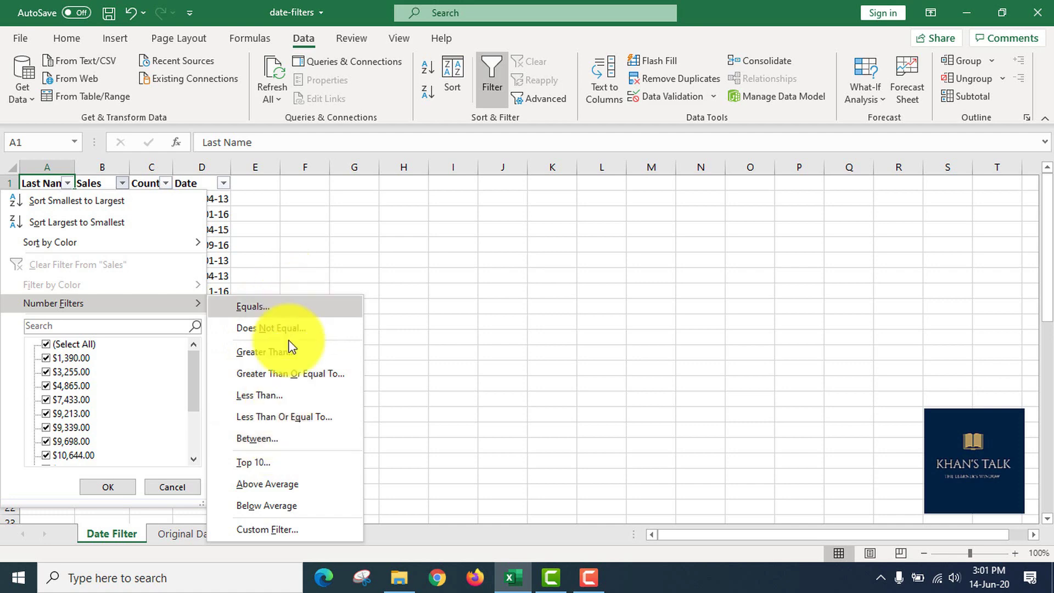
{"action": "left_click", "coordinate": [286, 464]}
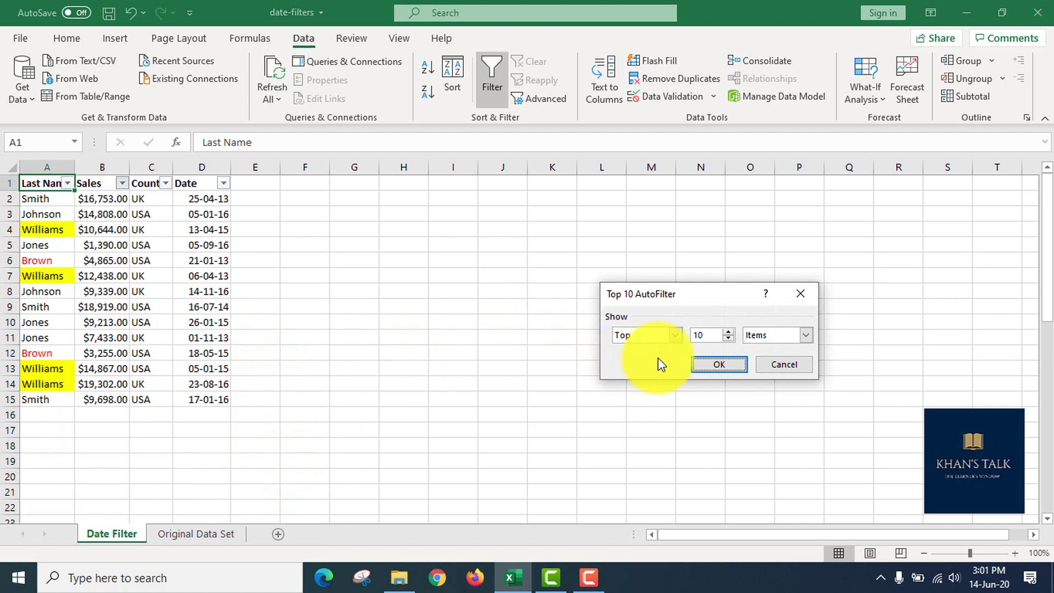
{"action": "left_click", "coordinate": [713, 365]}
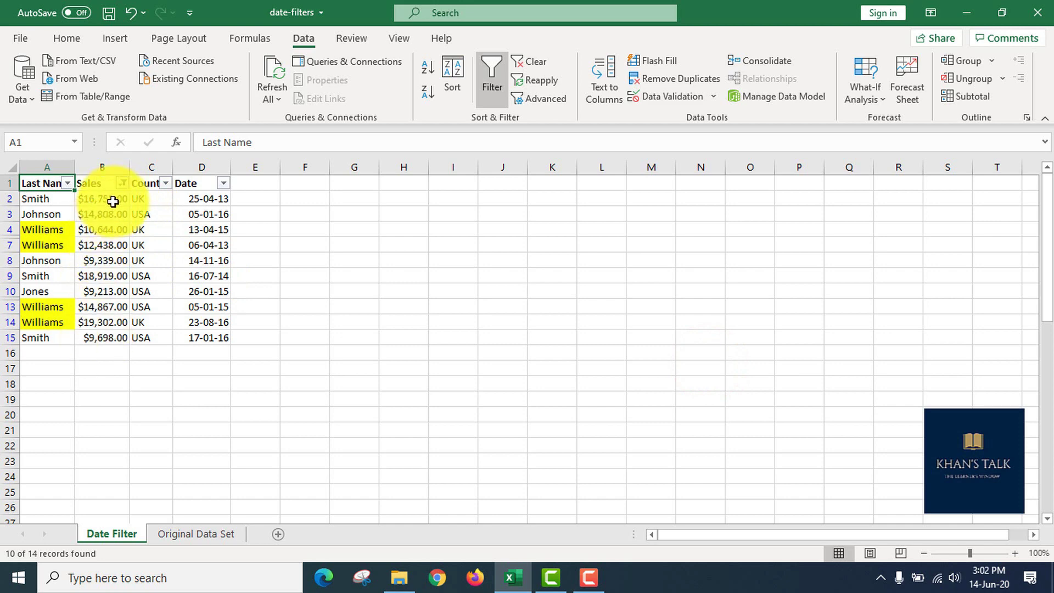
{"action": "left_click", "coordinate": [124, 184]}
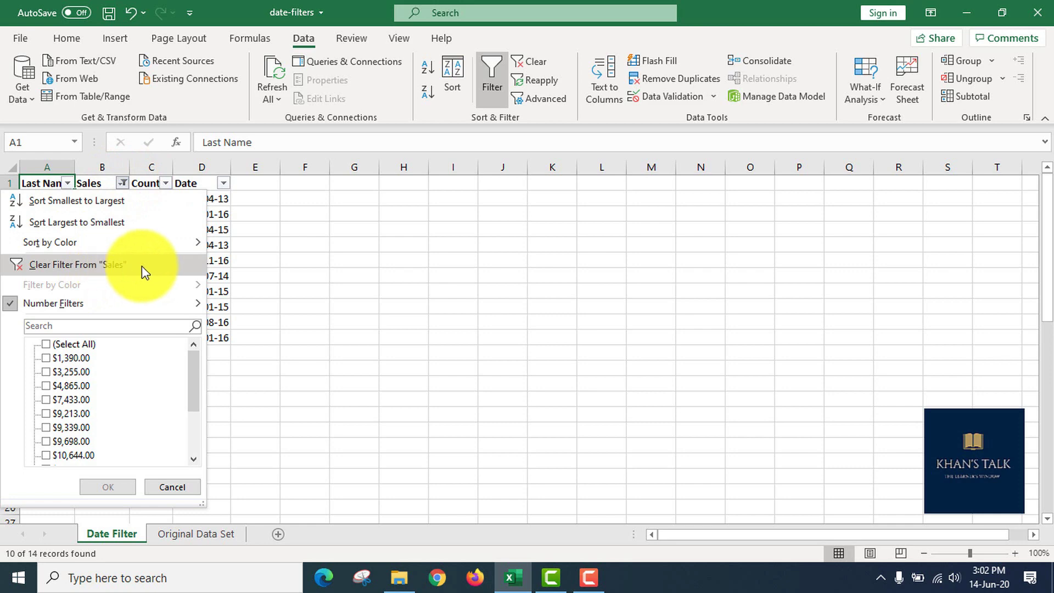
{"action": "left_click", "coordinate": [125, 267]}
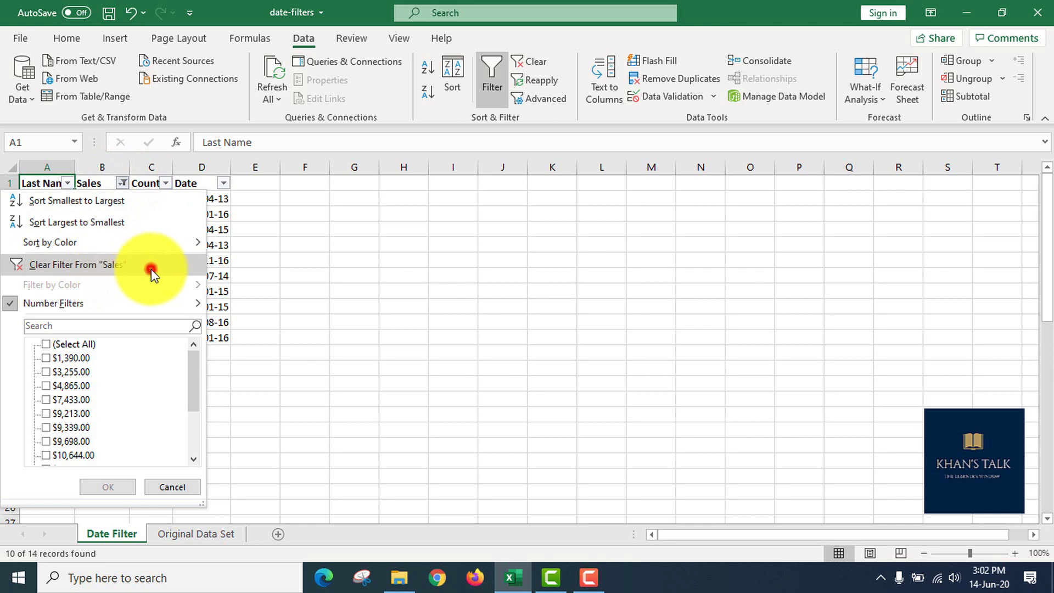
- Apply a custom number filter showing Sales greater than 12000, and clear that filter again
{"action": "left_click", "coordinate": [123, 183]}
{"action": "mouse_move", "coordinate": [153, 305]}
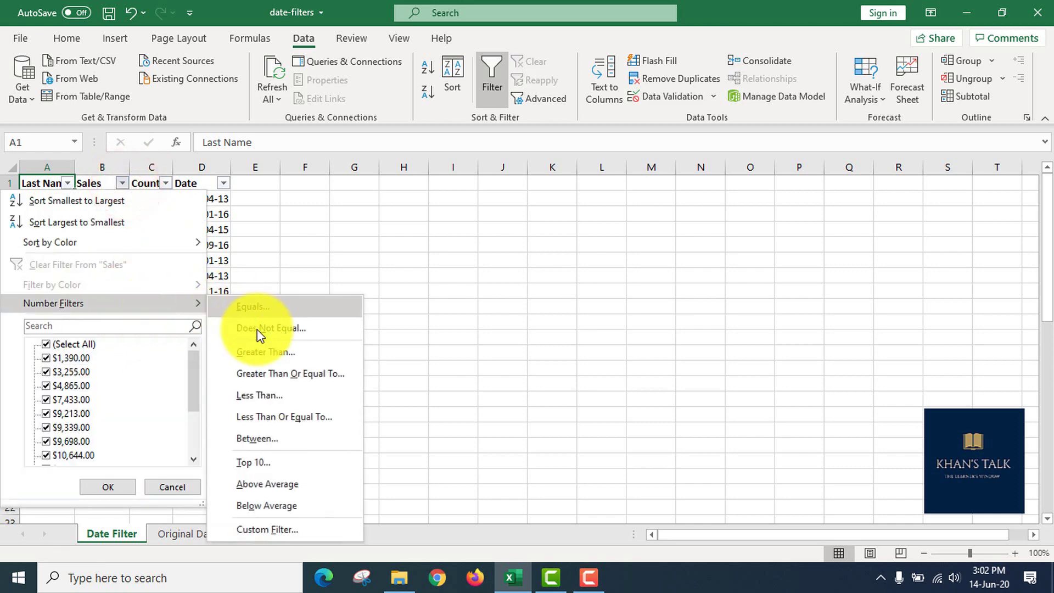
{"action": "left_click", "coordinate": [309, 327]}
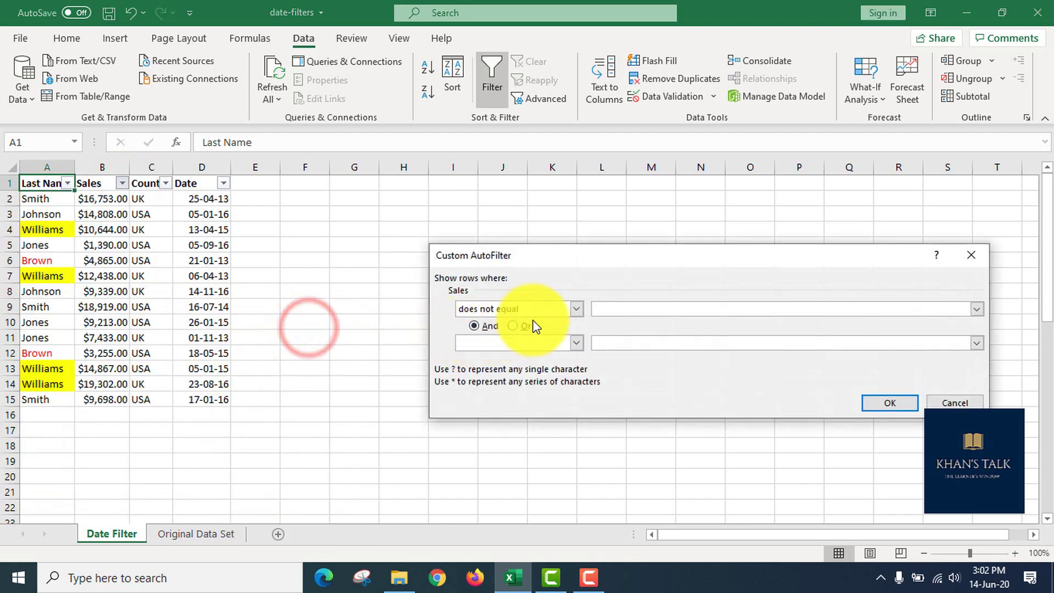
{"action": "left_click", "coordinate": [618, 312]}
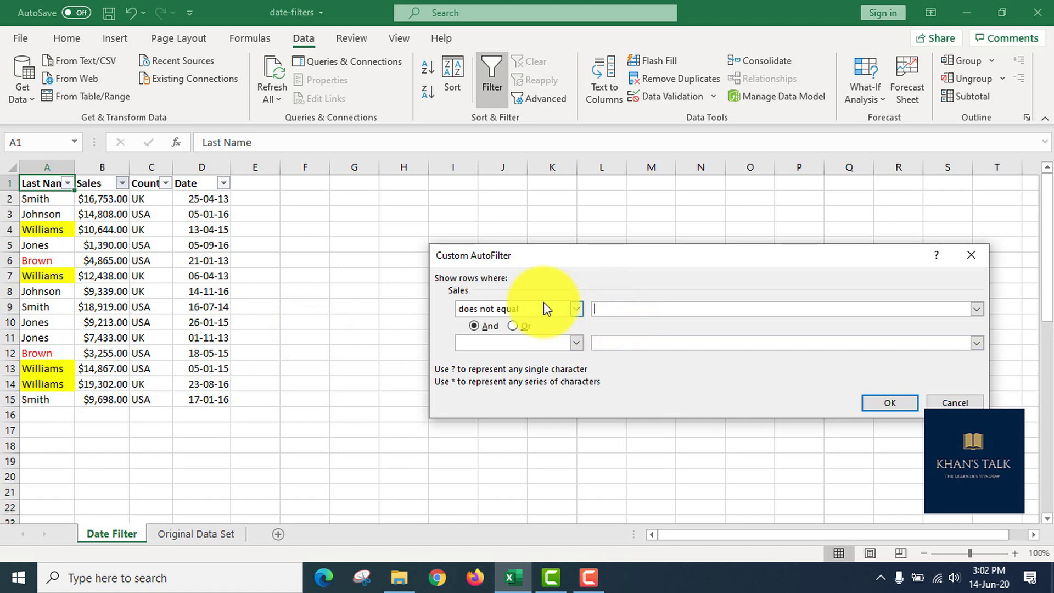
{"action": "type", "text": "12000"}
{"action": "left_click", "coordinate": [575, 307]}
{"action": "left_click", "coordinate": [538, 353]}
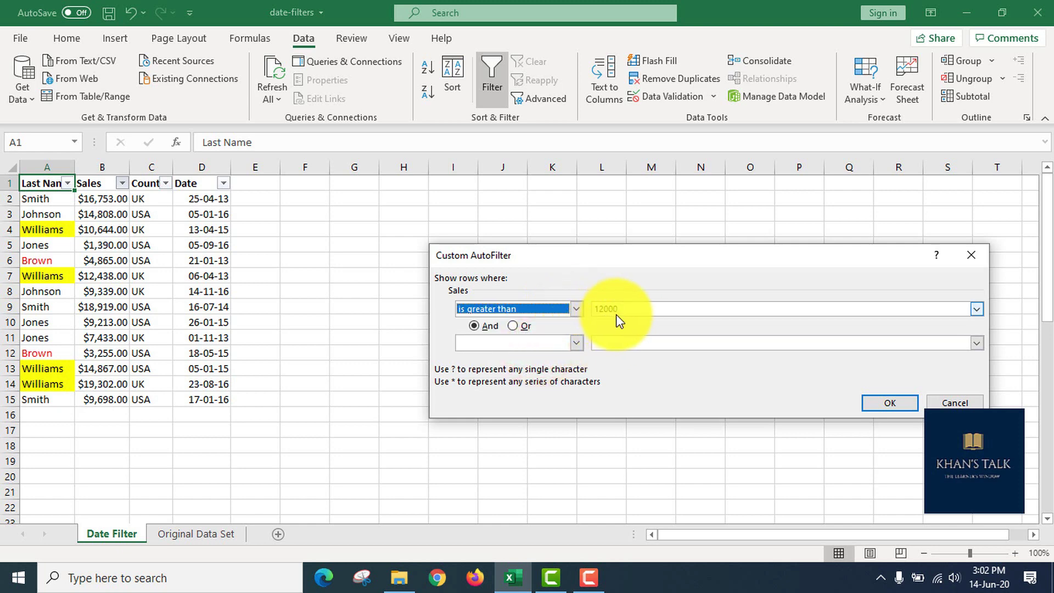
{"action": "left_click", "coordinate": [877, 403]}
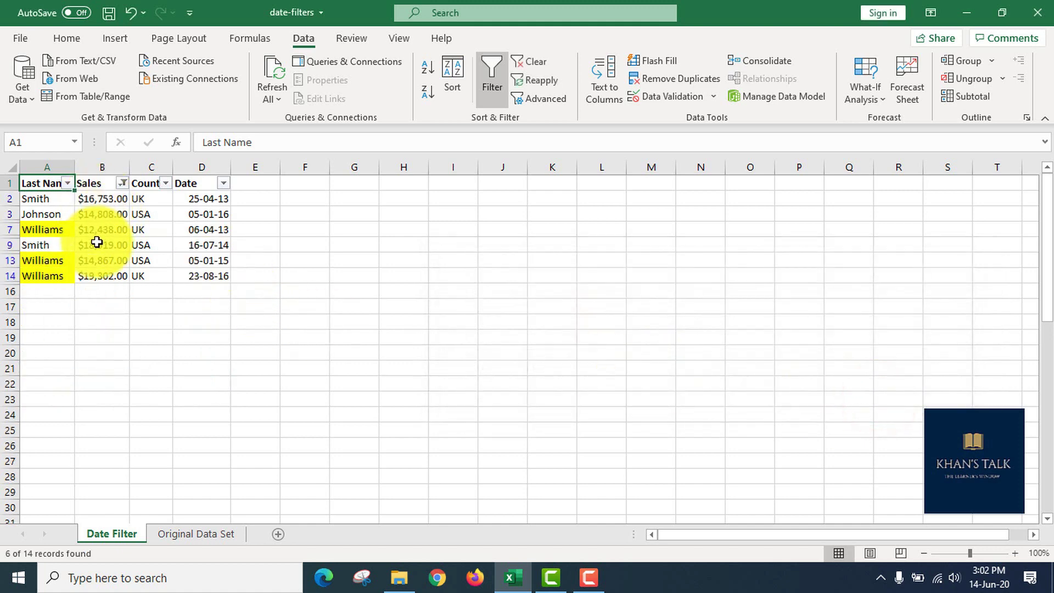
{"action": "left_click", "coordinate": [122, 182]}
{"action": "left_click", "coordinate": [83, 345]}
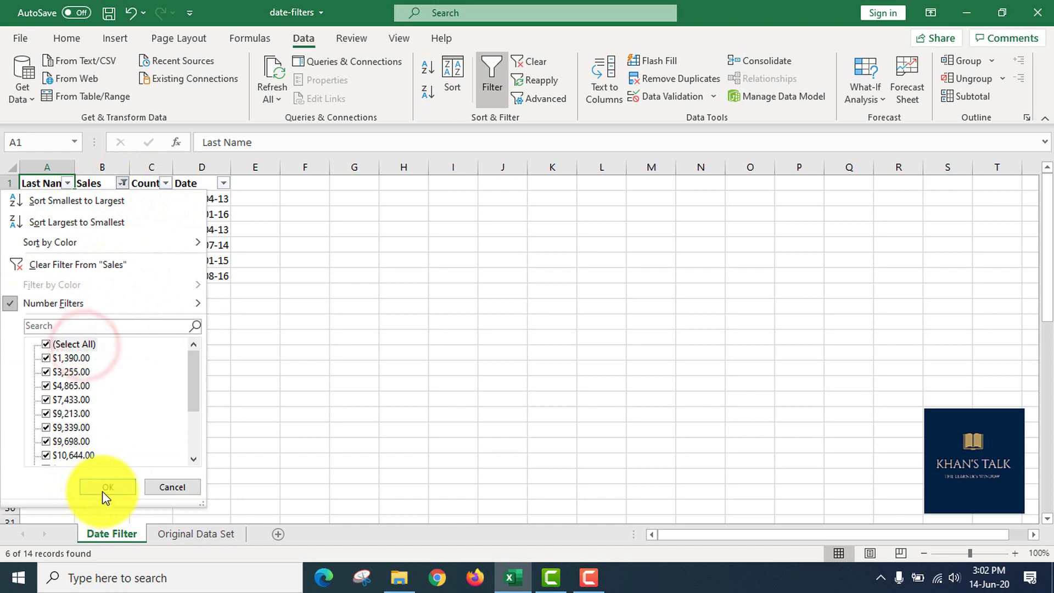
{"action": "left_click", "coordinate": [101, 488]}
- Filter the Date column to only 17 January 2016 using its date list, and clear that filter again
{"action": "left_click", "coordinate": [224, 184]}
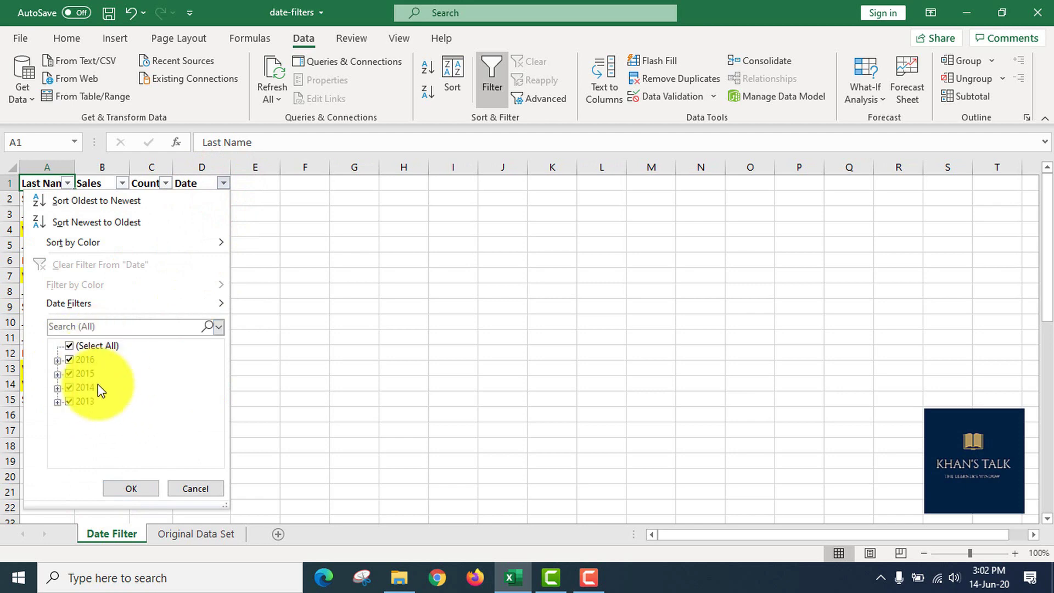
{"action": "left_click", "coordinate": [58, 365]}
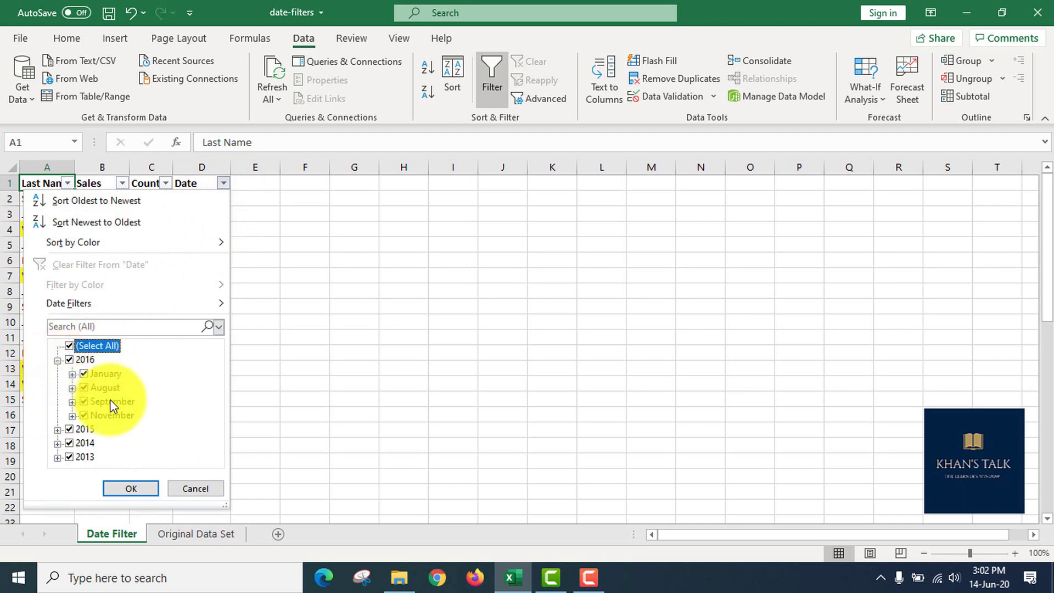
{"action": "left_click", "coordinate": [72, 375]}
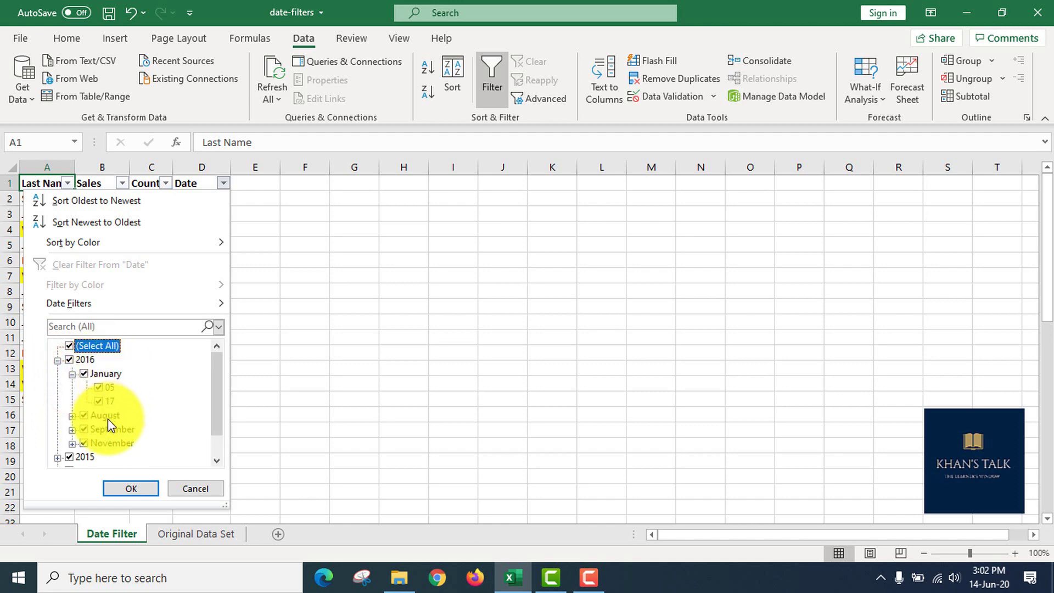
{"action": "left_click", "coordinate": [69, 346]}
{"action": "left_click", "coordinate": [69, 359]}
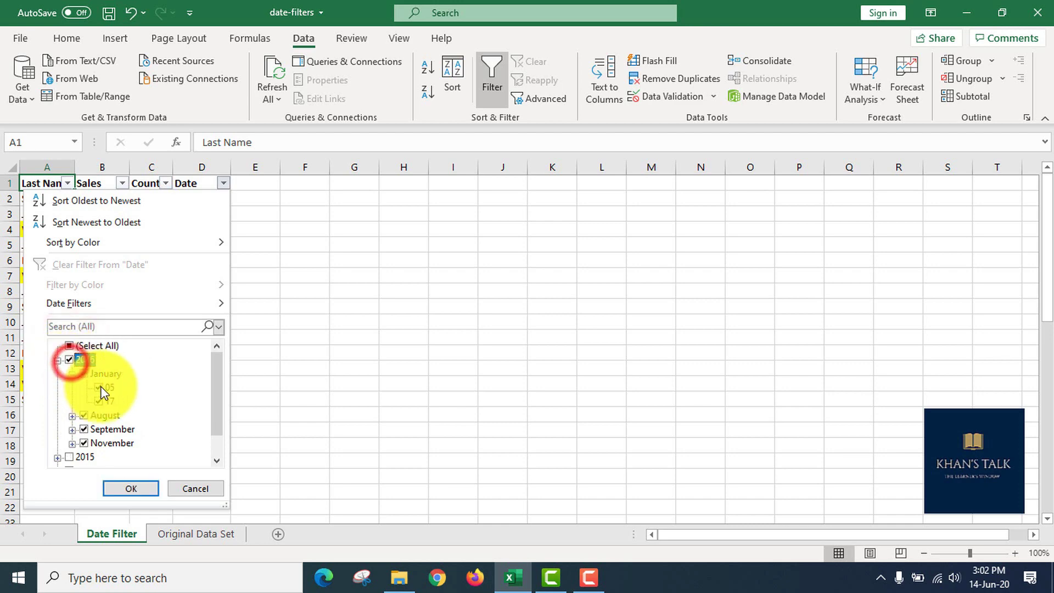
{"action": "left_click", "coordinate": [70, 360]}
{"action": "left_click", "coordinate": [58, 361]}
{"action": "left_click", "coordinate": [58, 360]}
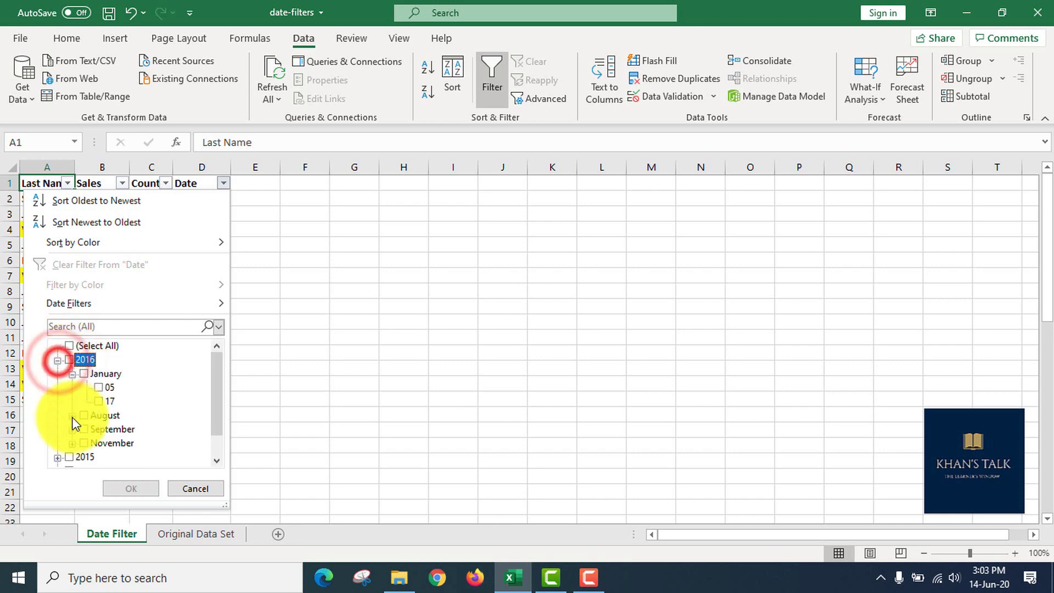
{"action": "left_click", "coordinate": [102, 401]}
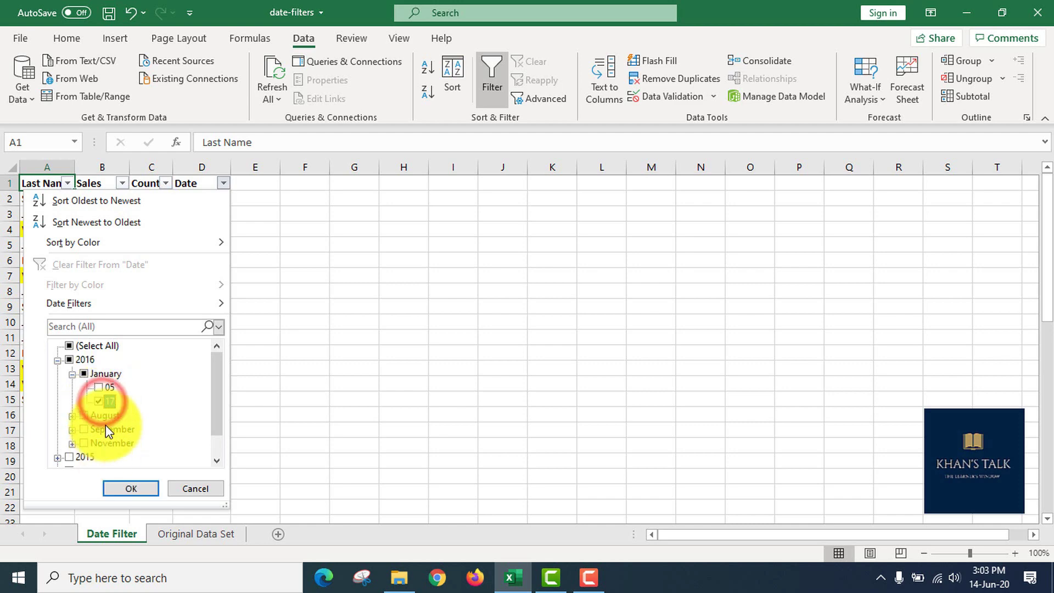
{"action": "left_click", "coordinate": [128, 489]}
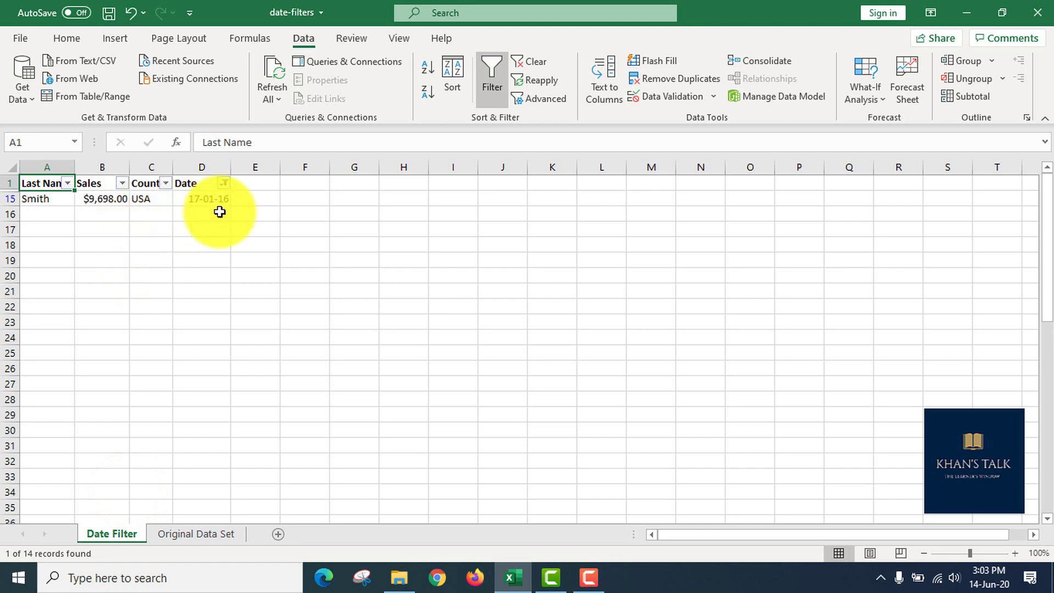
{"action": "left_click", "coordinate": [225, 185]}
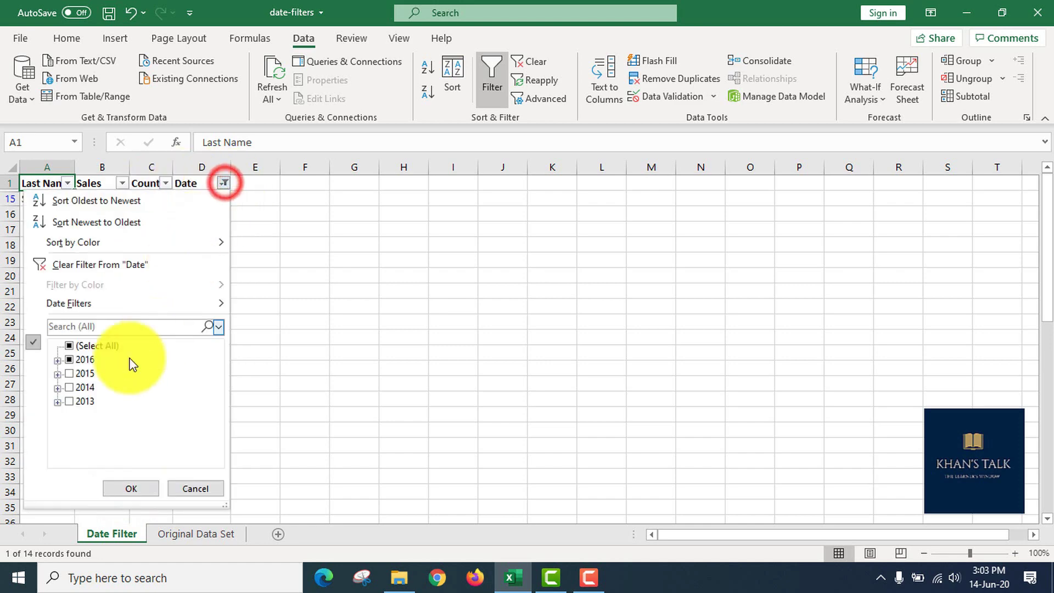
{"action": "left_click", "coordinate": [98, 265]}
- Filter the Date column to all dates in 2016 using its date list, and clear that filter again
{"action": "left_click", "coordinate": [225, 183]}
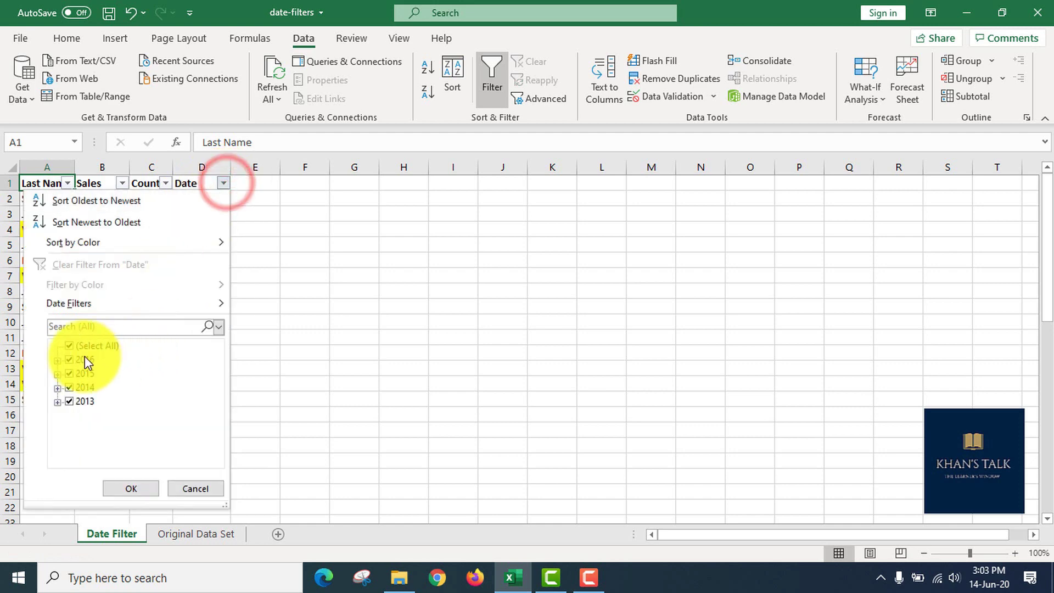
{"action": "left_click", "coordinate": [71, 346]}
{"action": "left_click", "coordinate": [70, 359]}
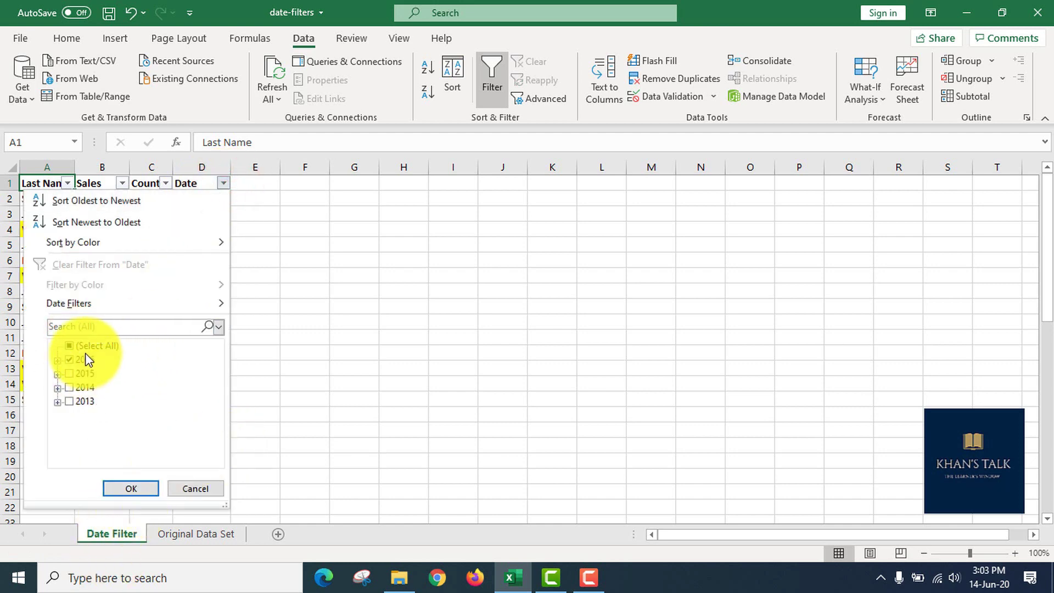
{"action": "left_click", "coordinate": [57, 360]}
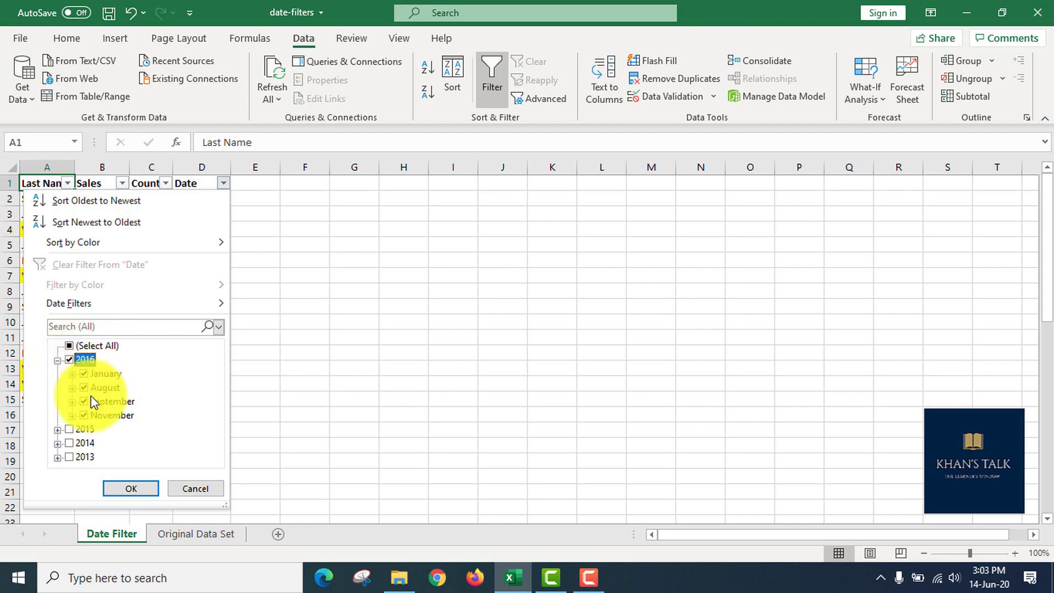
{"action": "left_click", "coordinate": [118, 489]}
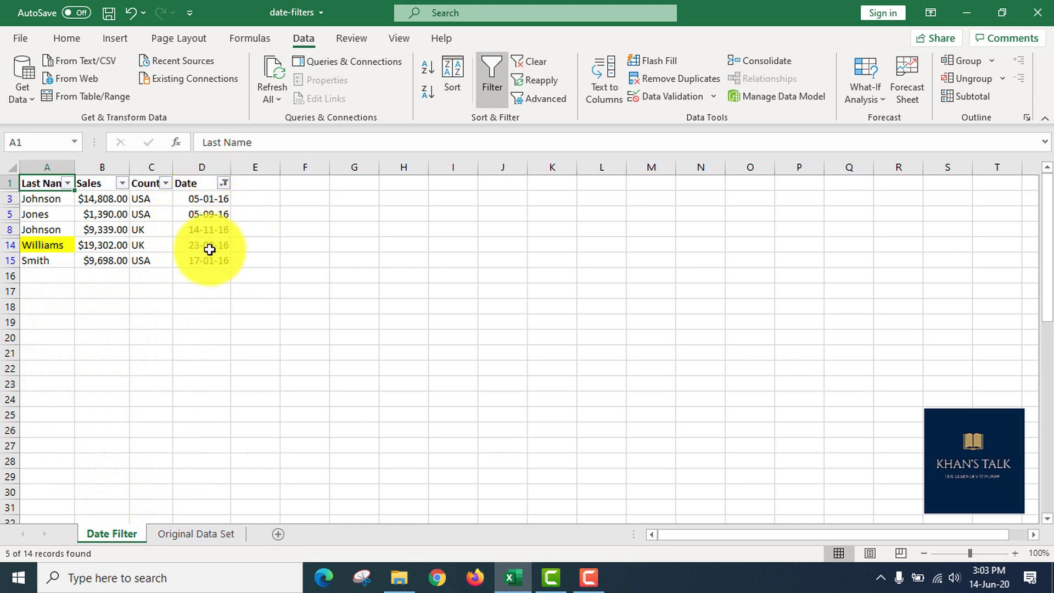
{"action": "left_click", "coordinate": [229, 183]}
{"action": "left_click", "coordinate": [83, 346]}
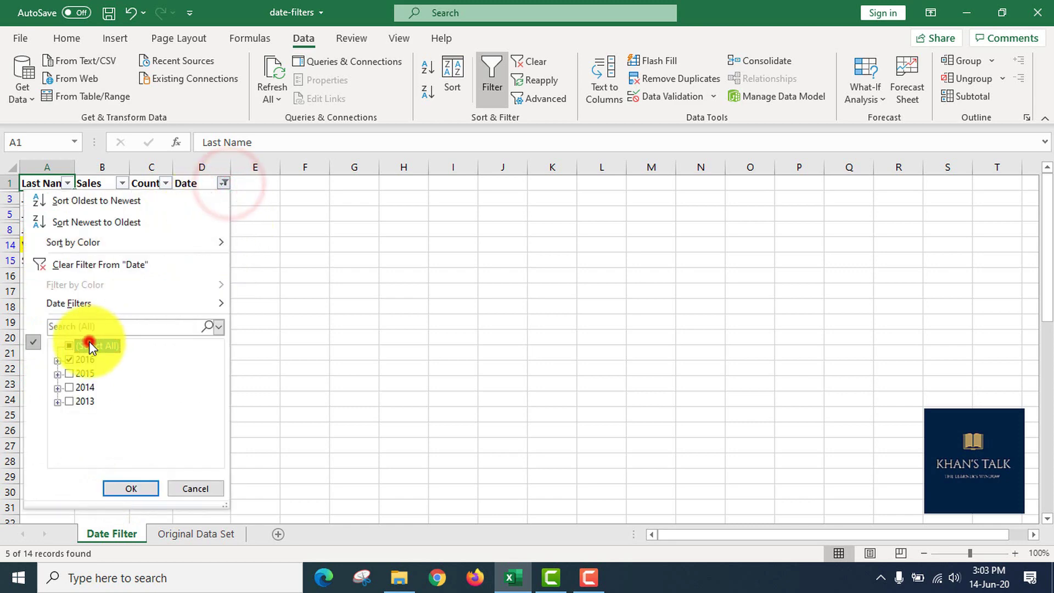
{"action": "left_click", "coordinate": [130, 488]}
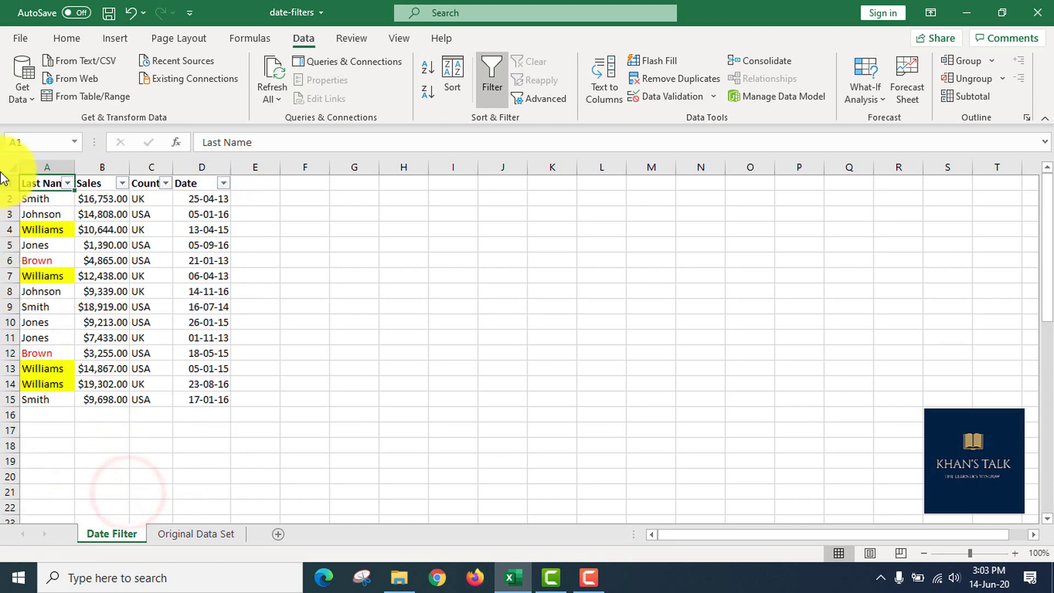
- With cell A4 in the data set selected, turn the Filter off for the header row and turn it back on
{"action": "left_click", "coordinate": [49, 183]}
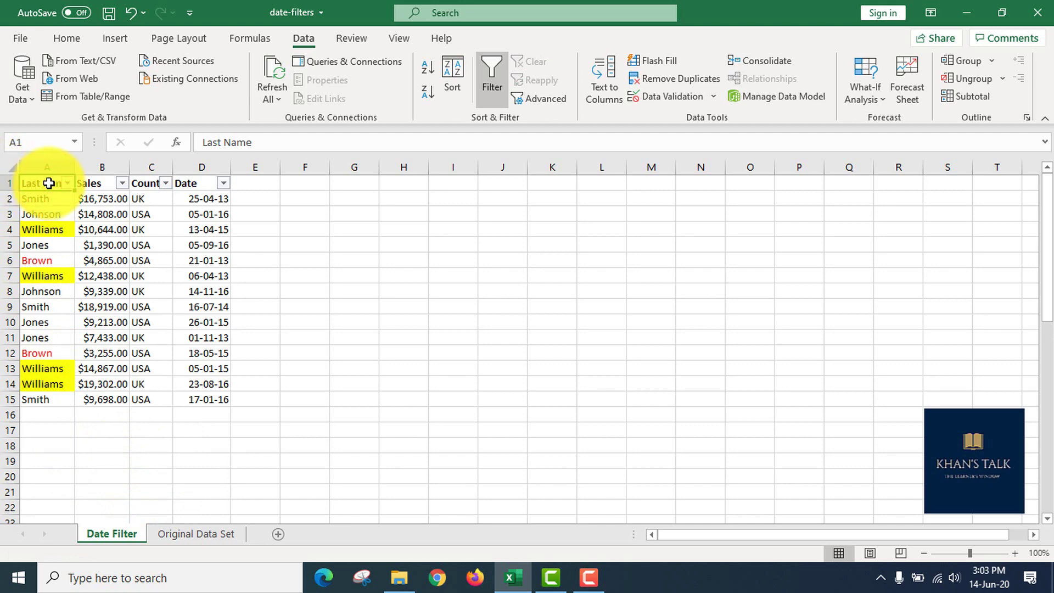
{"action": "left_click", "coordinate": [40, 232]}
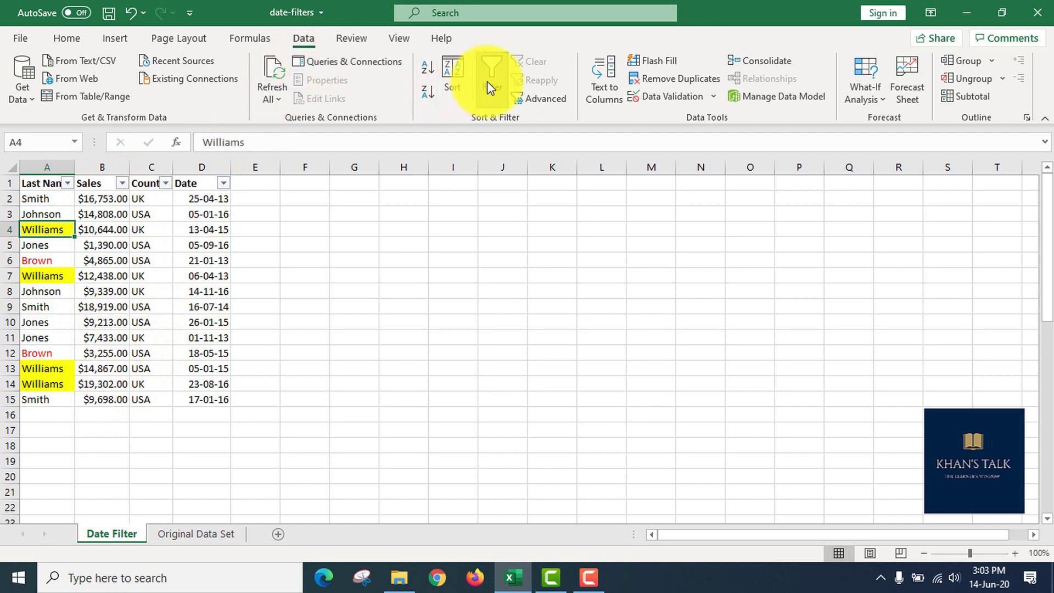
{"action": "left_click", "coordinate": [65, 39]}
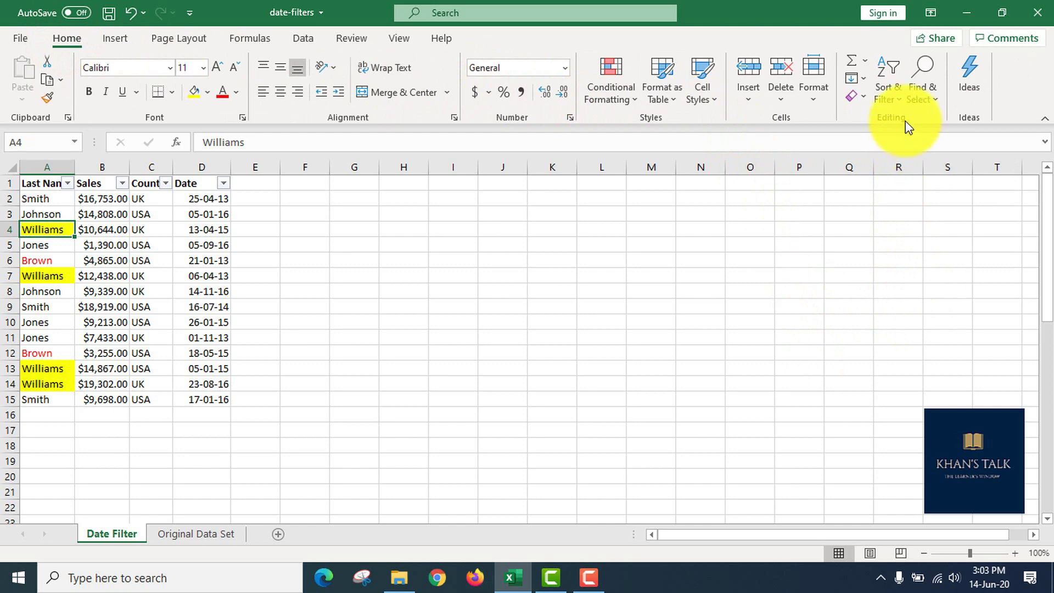
{"action": "left_click", "coordinate": [901, 103]}
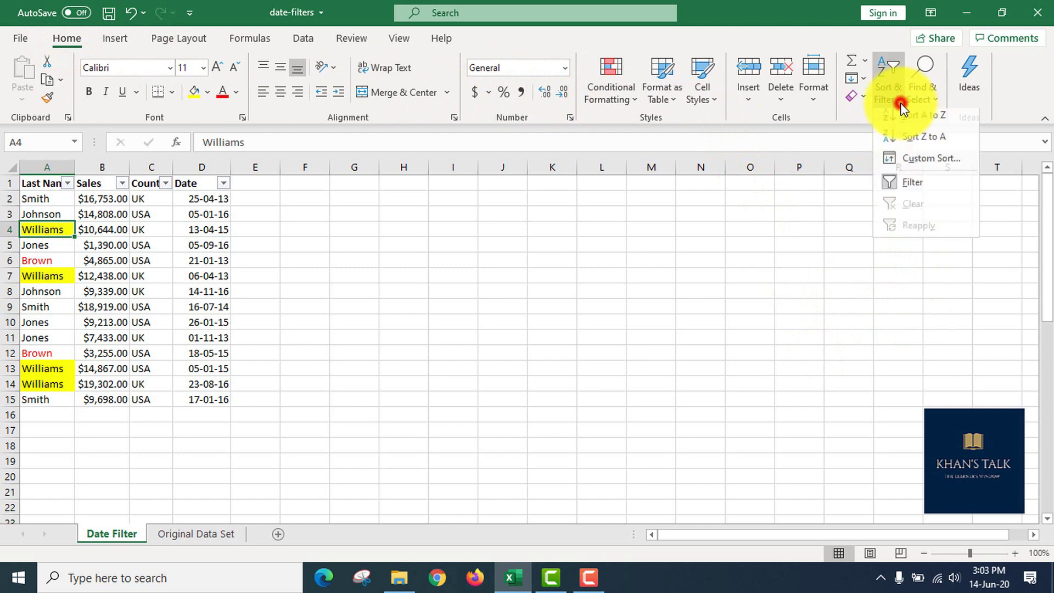
{"action": "left_click", "coordinate": [914, 192]}
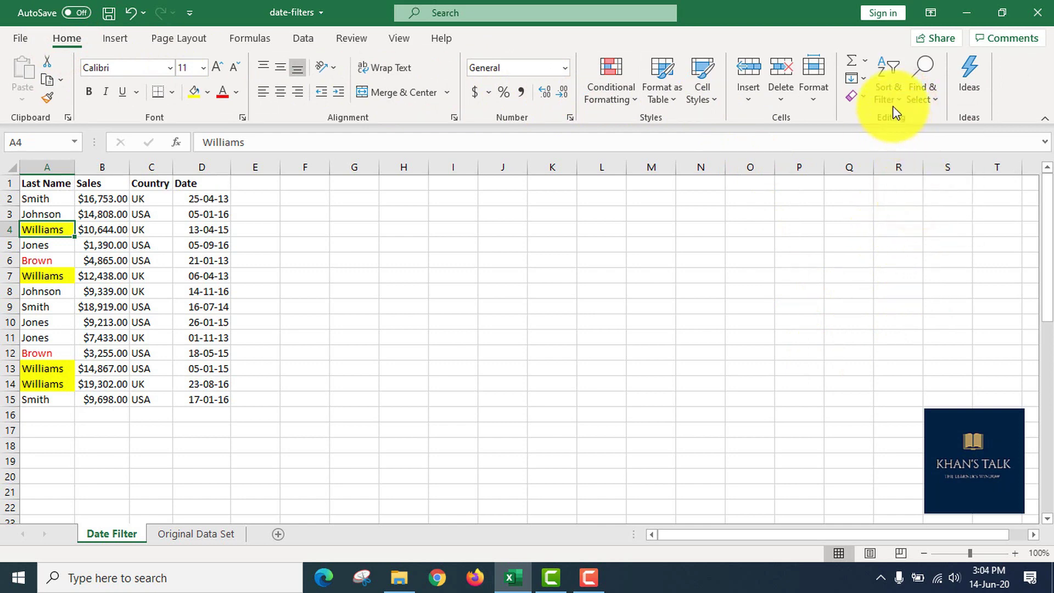
{"action": "left_click", "coordinate": [895, 104]}
{"action": "left_click", "coordinate": [895, 187]}
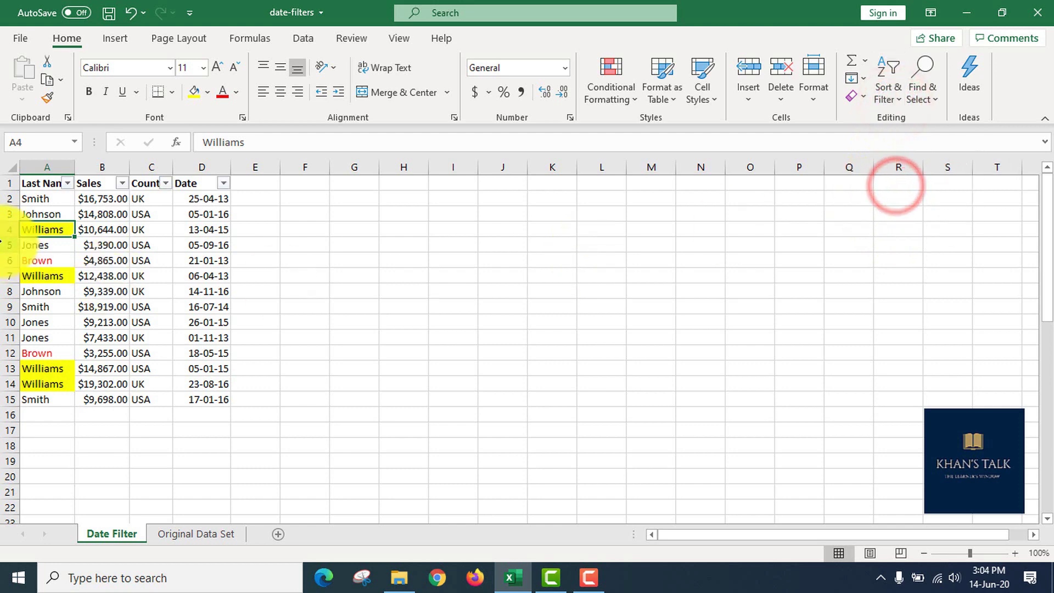
{"action": "left_click", "coordinate": [66, 186]}
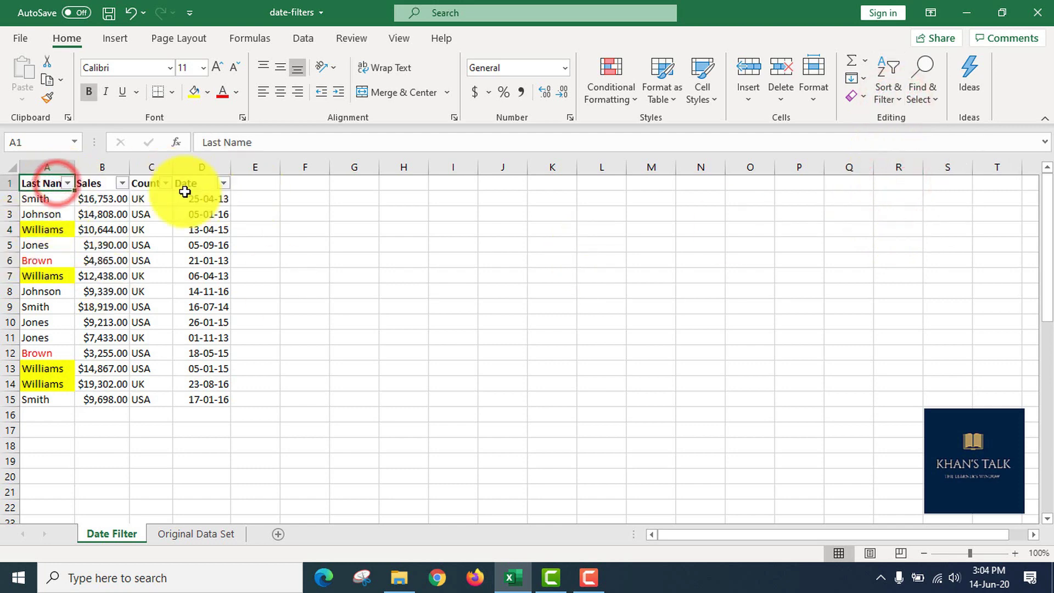
{"action": "left_click", "coordinate": [42, 182]}
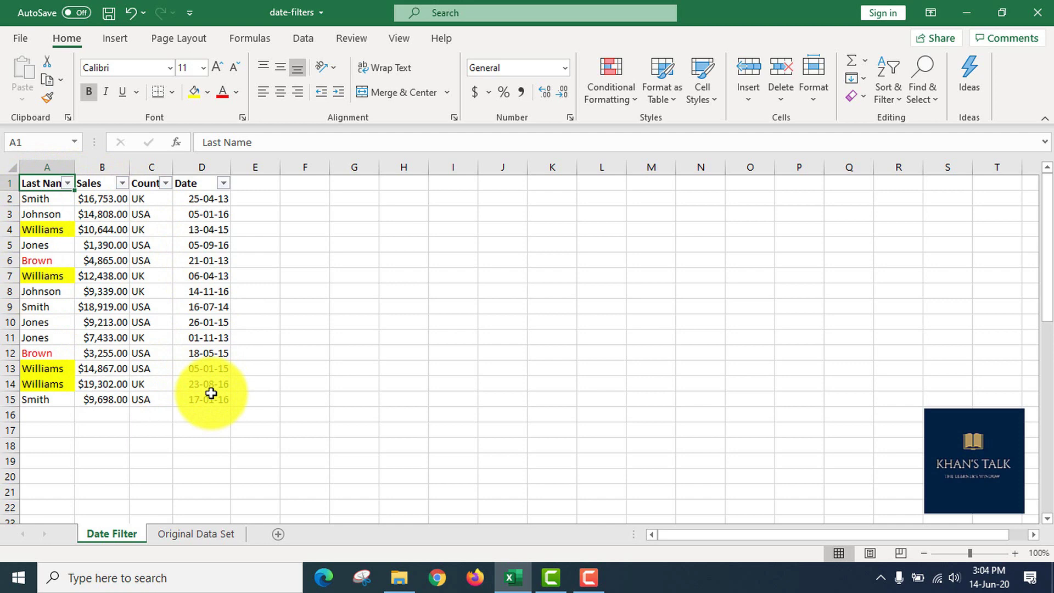
{"action": "left_click", "coordinate": [45, 185]}
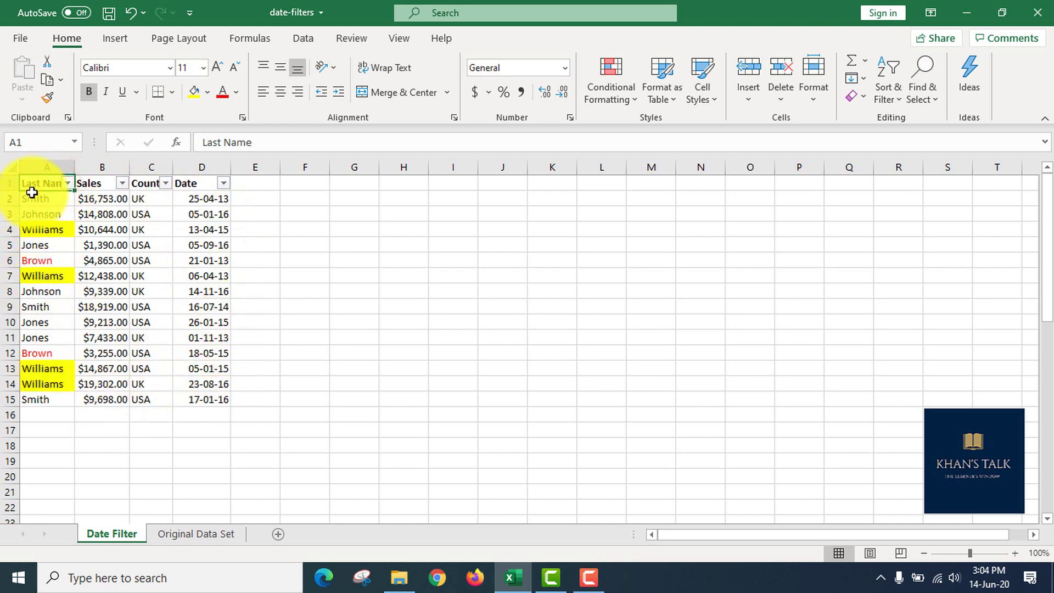
{"action": "left_click", "coordinate": [32, 182]}
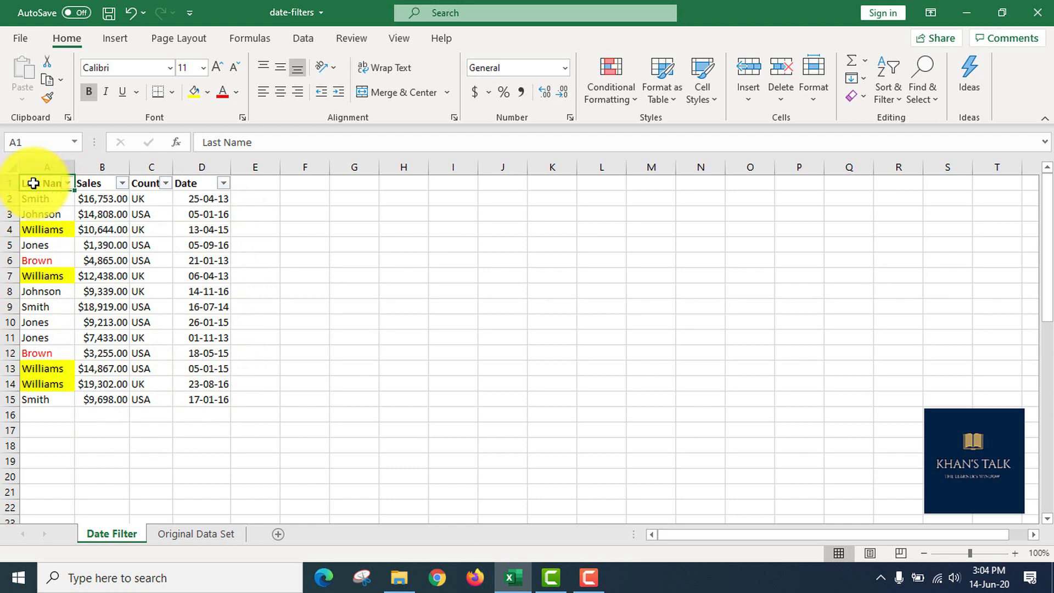